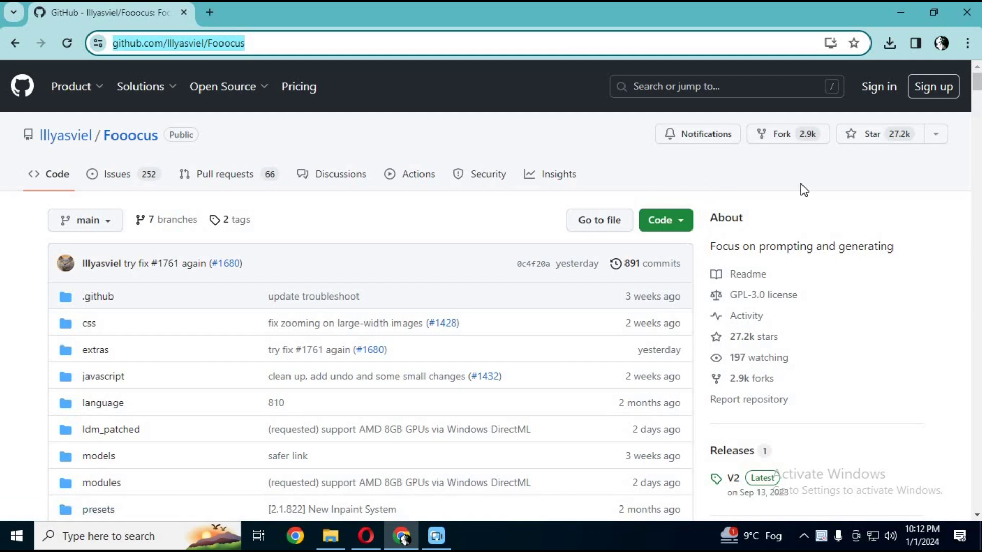
- Bring the Fooocus Colab notebook into view
{"action": "left_click_drag", "start_coordinate": [977, 82], "coordinate": [977, 255]}
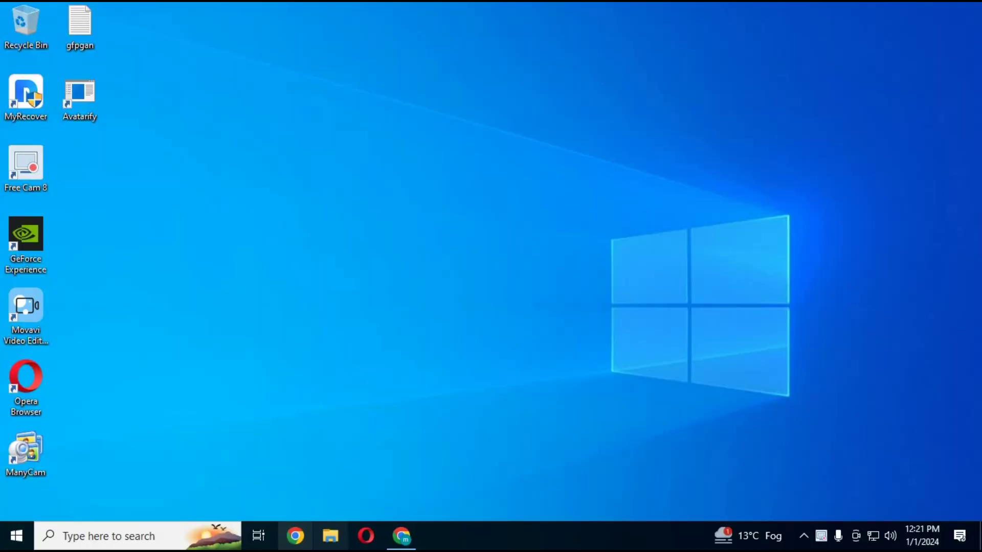
{"action": "left_click", "coordinate": [401, 536]}
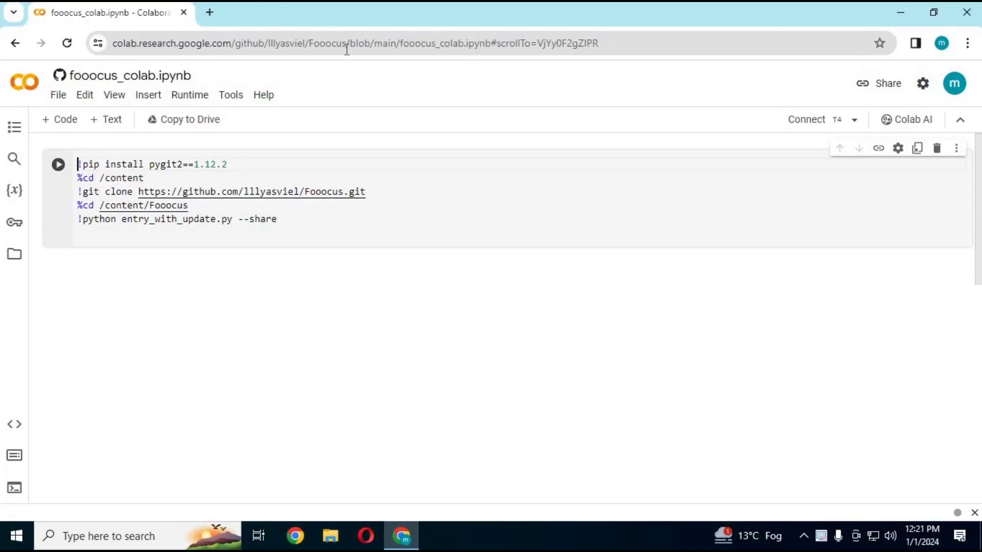
{"action": "left_click", "coordinate": [334, 43]}
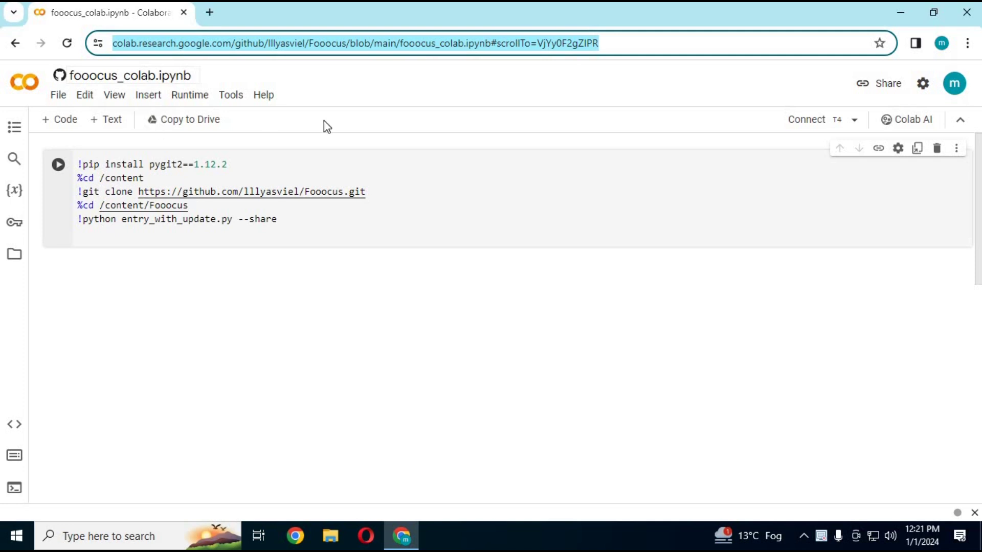
- Change the runtime type to T4 GPU and connect to the GPU backend
{"action": "left_click", "coordinate": [185, 95]}
{"action": "mouse_move", "coordinate": [148, 95]}
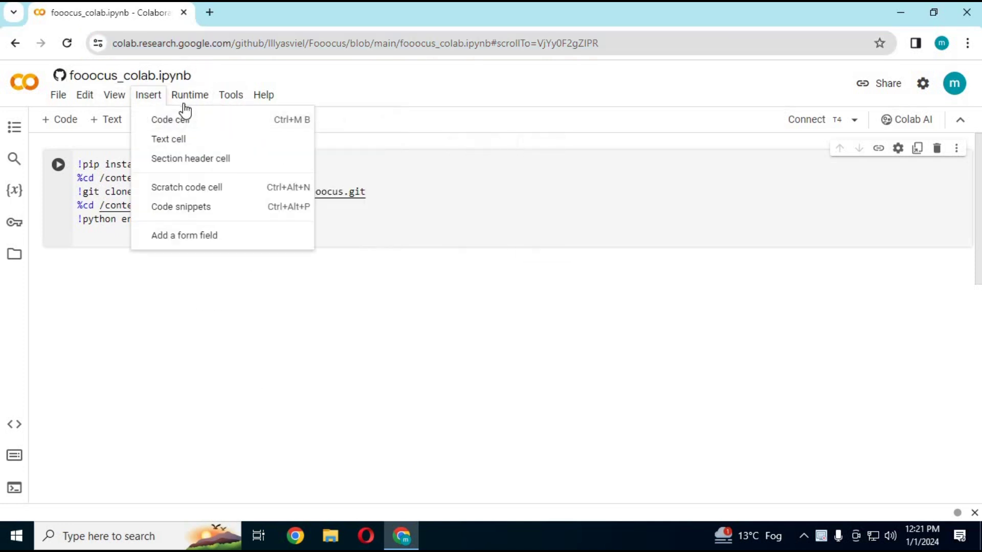
{"action": "mouse_move", "coordinate": [183, 106]}
{"action": "left_click", "coordinate": [237, 321]}
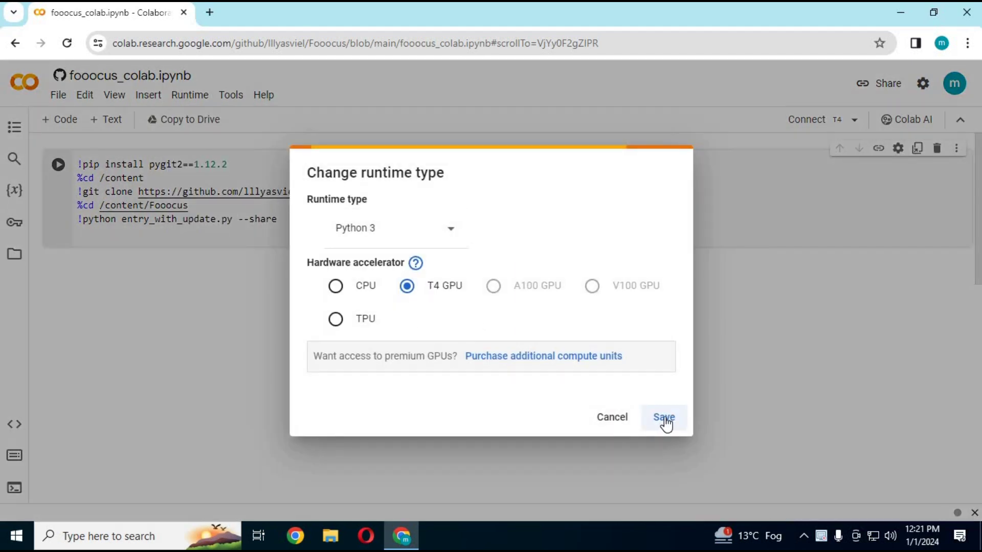
{"action": "left_click", "coordinate": [664, 418]}
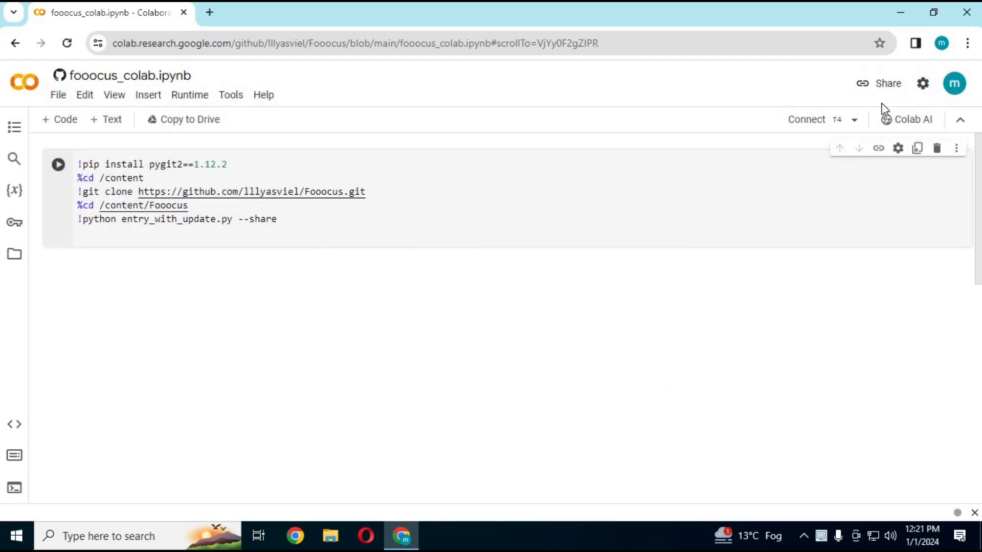
{"action": "left_click", "coordinate": [790, 127]}
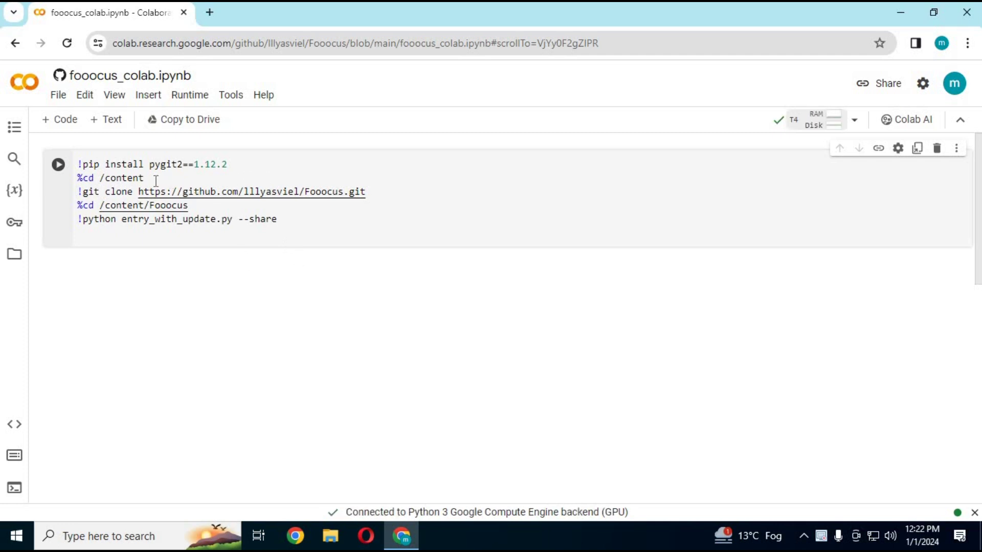
- Run the Fooocus install-and-launch cell, accepting the notebook authorship warning
{"action": "left_click", "coordinate": [58, 169]}
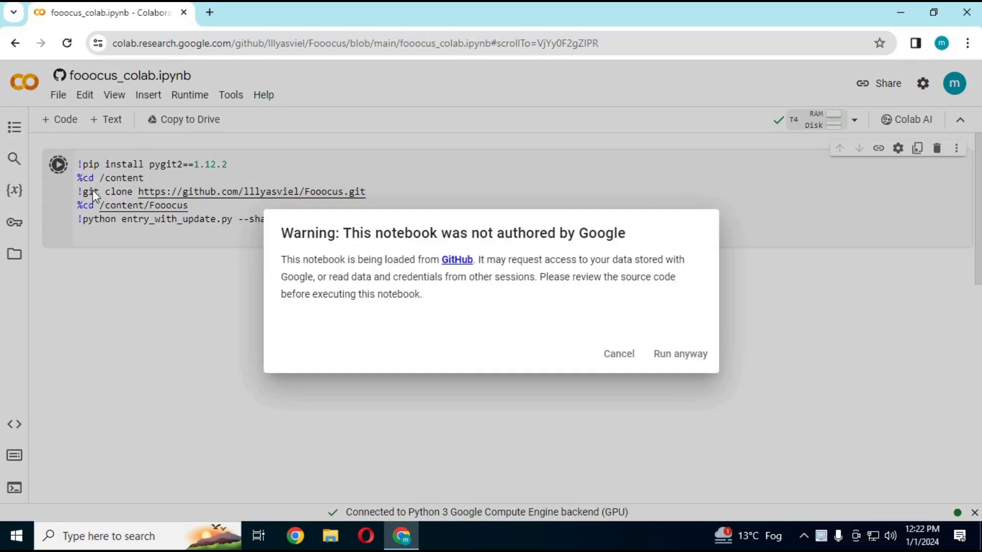
{"action": "left_click", "coordinate": [629, 342]}
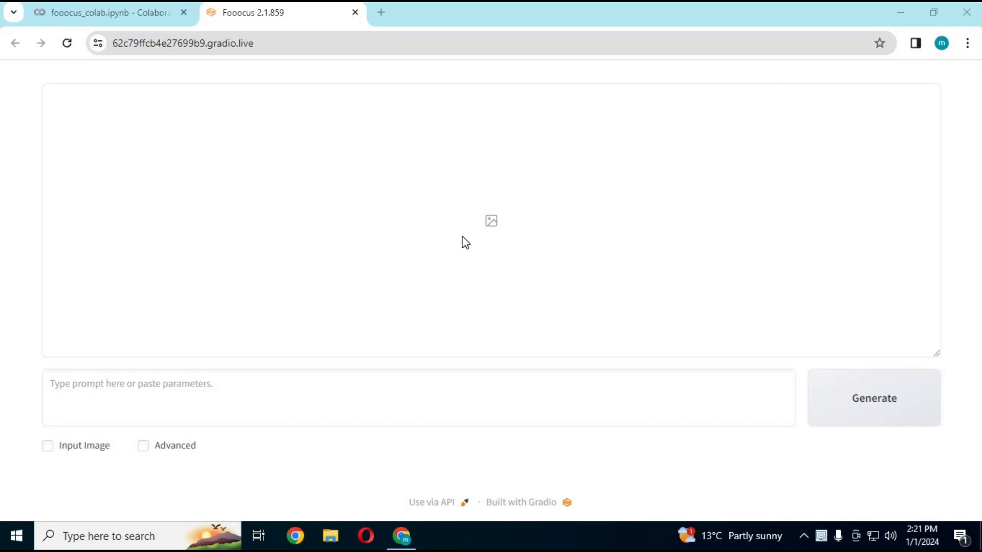
- Generate two images from 'cute red head teen girl in school uniforum standing infront of it'
{"action": "left_click", "coordinate": [168, 404]}
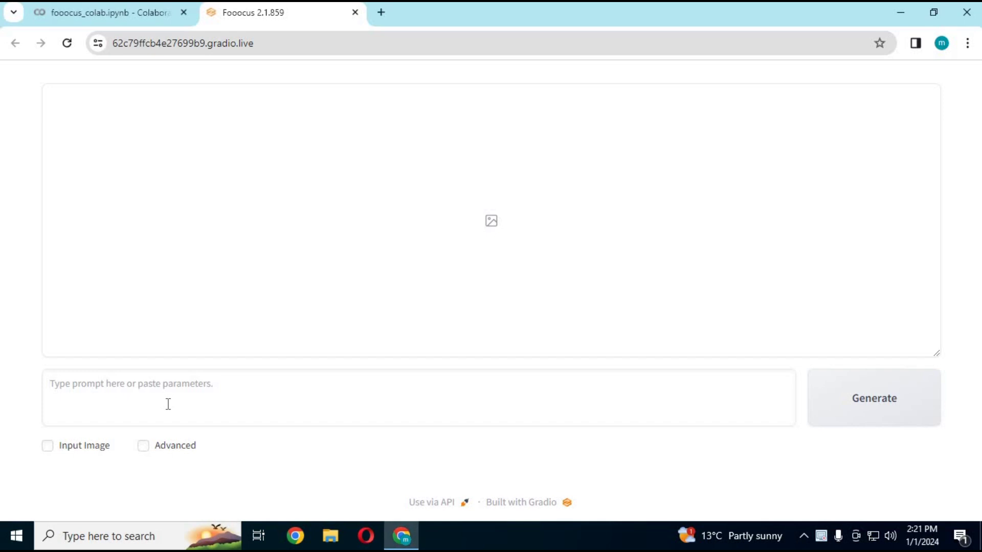
{"action": "type", "text": "cute red head teen"}
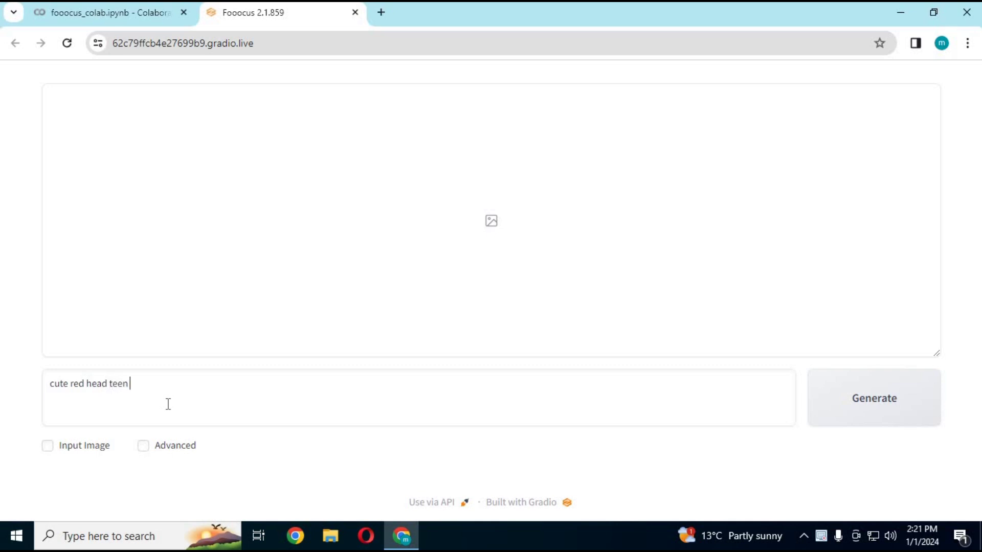
{"action": "type", "text": " girl in school uniforum standi"}
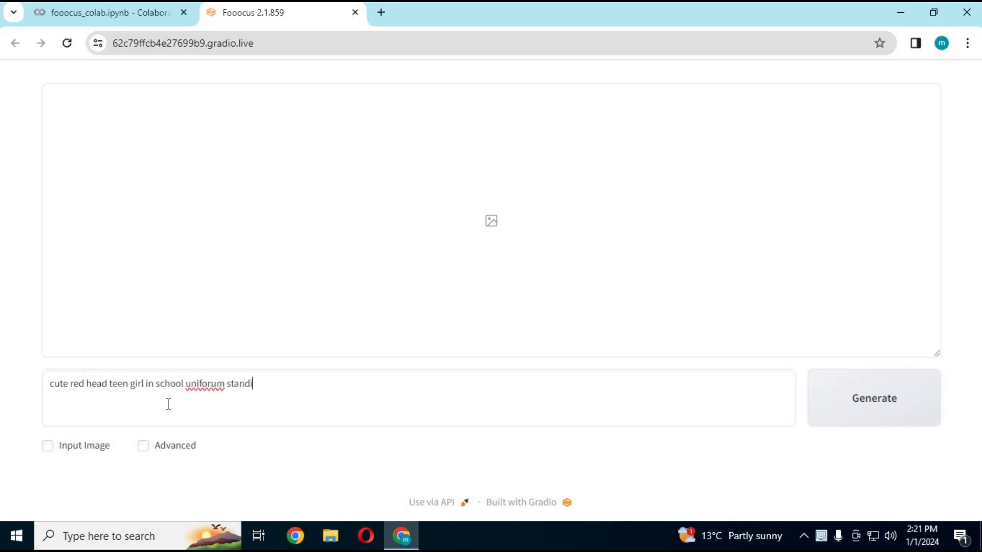
{"action": "type", "text": "ng infront of"}
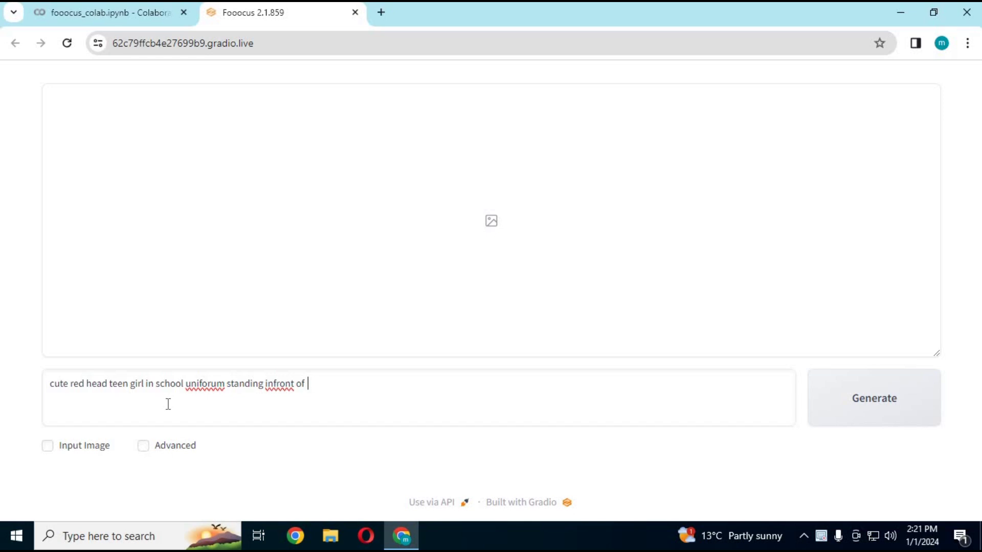
{"action": "type", "text": "  it"}
{"action": "left_click", "coordinate": [844, 398]}
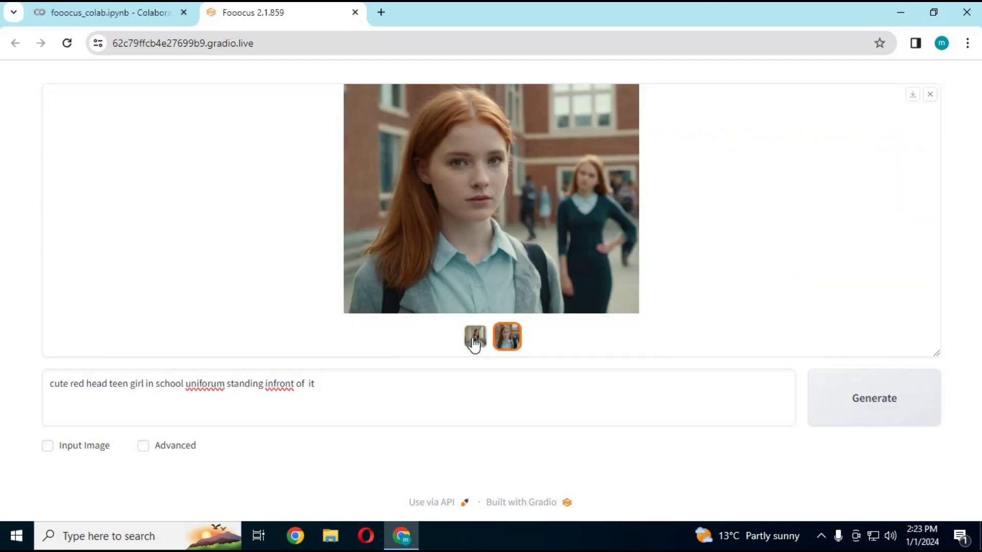
{"action": "left_click", "coordinate": [475, 340]}
- Download the first image, load it into Vary (Strong), and generate two classroom variations
{"action": "left_click", "coordinate": [913, 95]}
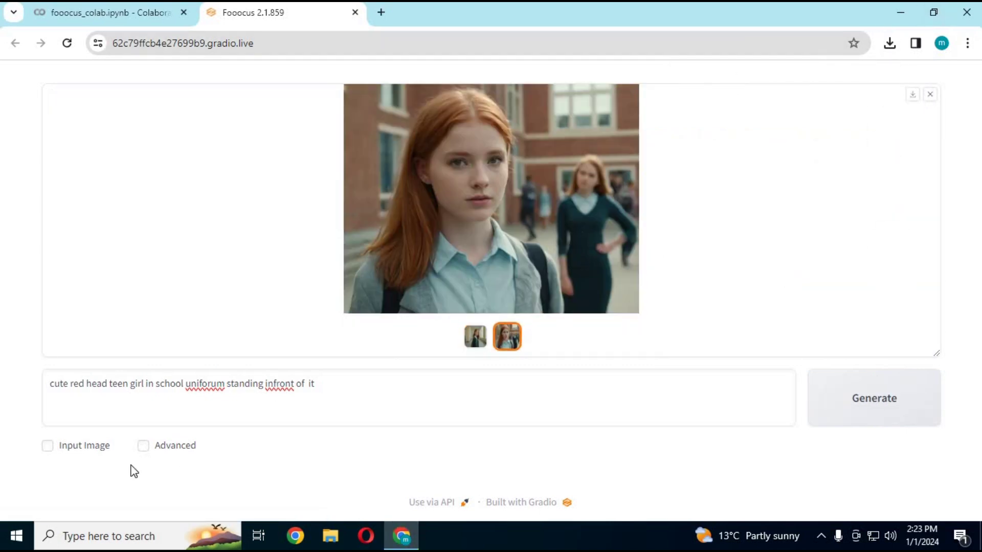
{"action": "left_click", "coordinate": [63, 448]}
{"action": "scroll", "coordinate": [935, 263], "scroll_direction": "down", "scroll_amount": 4}
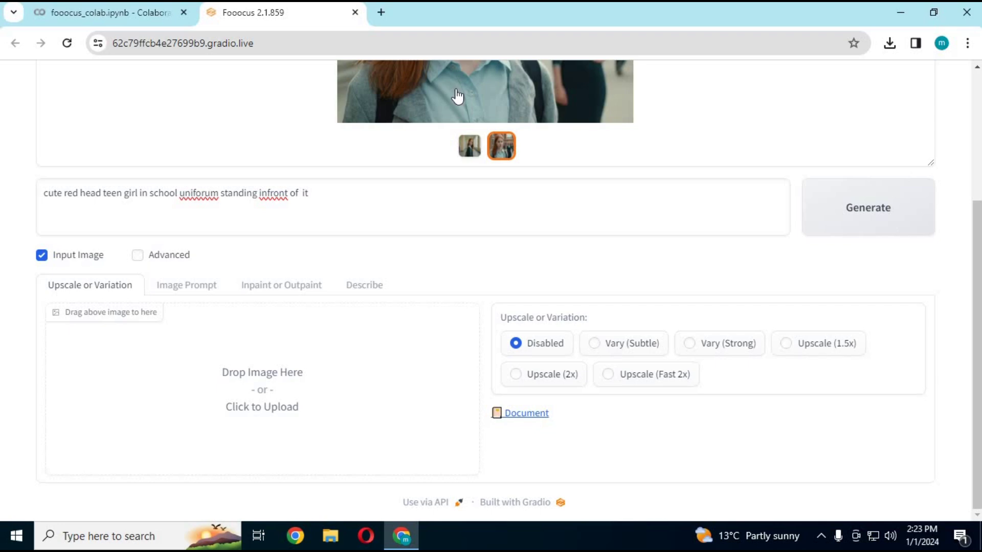
{"action": "left_click_drag", "start_coordinate": [467, 102], "coordinate": [223, 426]}
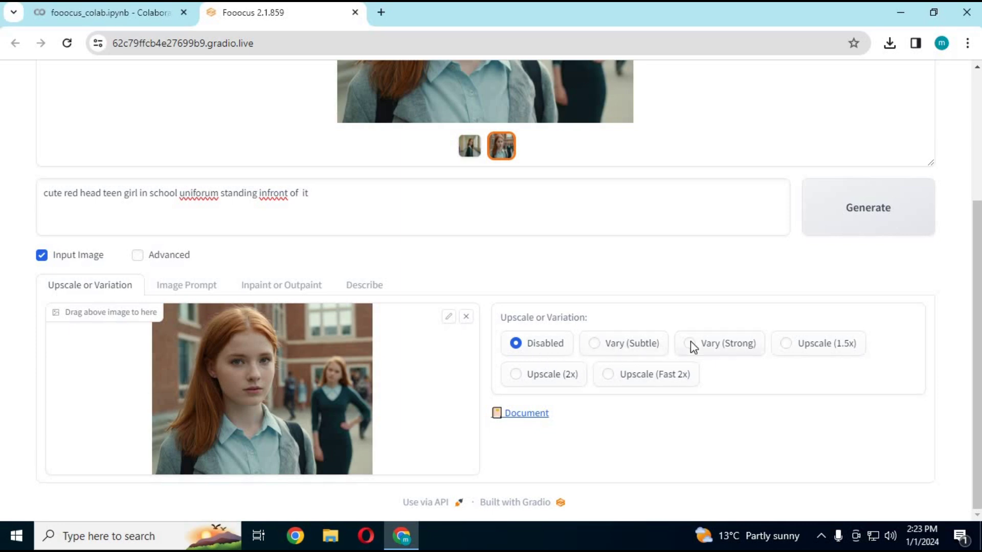
{"action": "left_click", "coordinate": [722, 352]}
{"action": "left_click", "coordinate": [867, 225]}
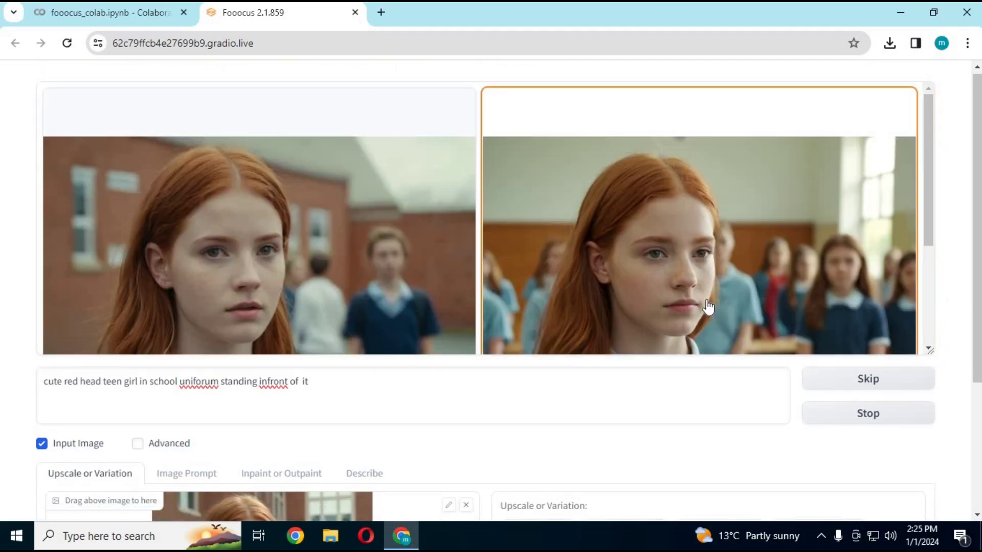
{"action": "left_click", "coordinate": [105, 243]}
{"action": "left_click", "coordinate": [629, 124]}
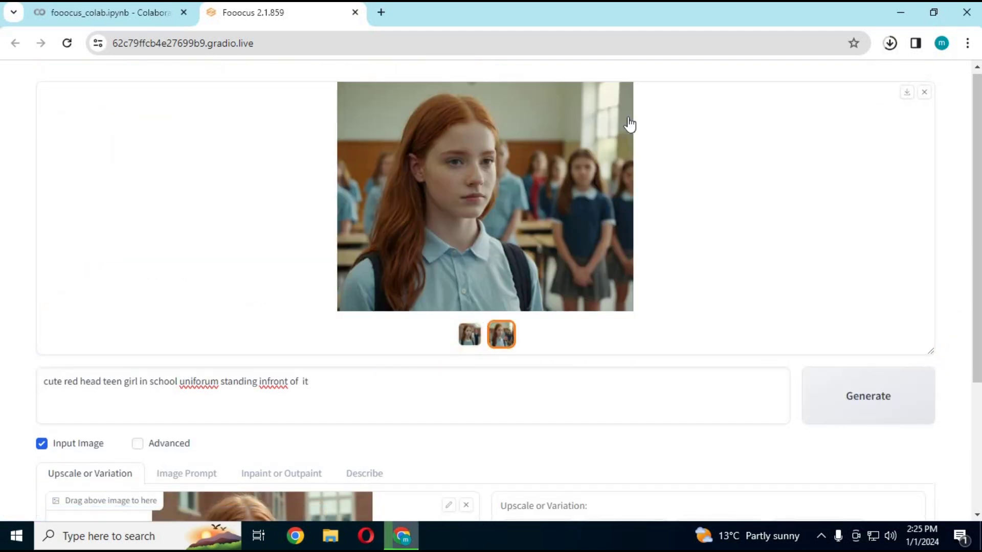
{"action": "scroll", "coordinate": [419, 317], "scroll_direction": "down", "scroll_amount": 4}
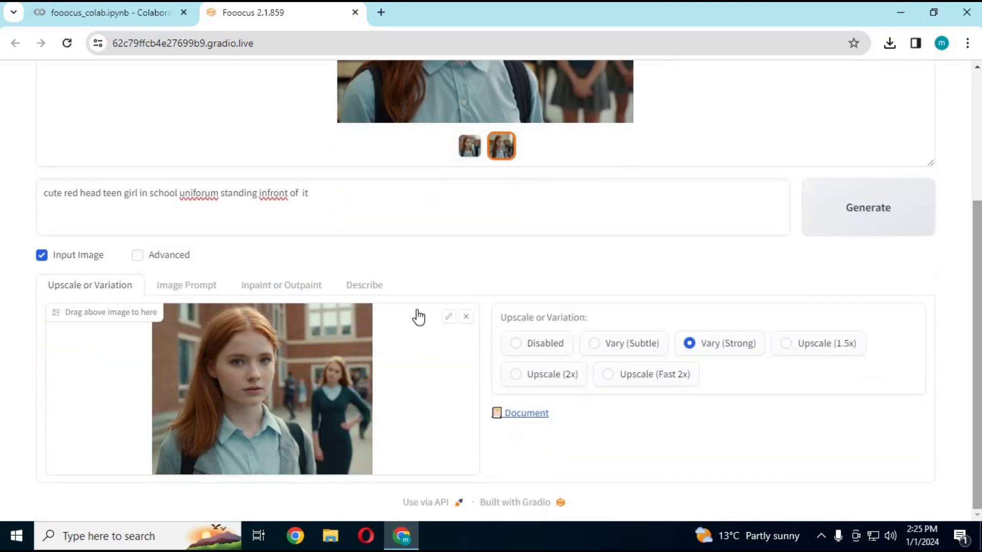
- Load a face photo and the classroom schoolgirl image into the two Image Prompt slots
{"action": "left_click", "coordinate": [210, 286]}
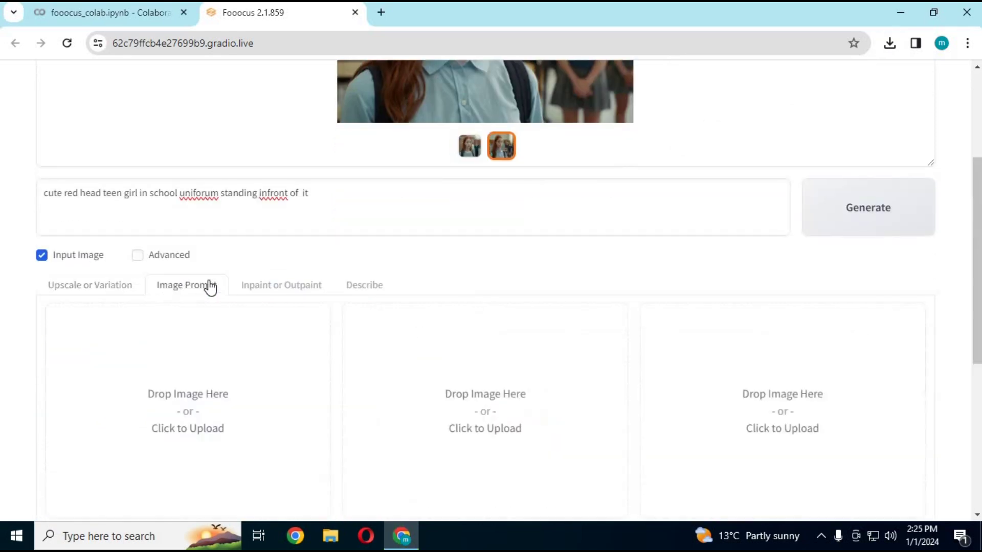
{"action": "scroll", "coordinate": [246, 306], "scroll_direction": "down", "scroll_amount": 2}
{"action": "left_click", "coordinate": [215, 333]}
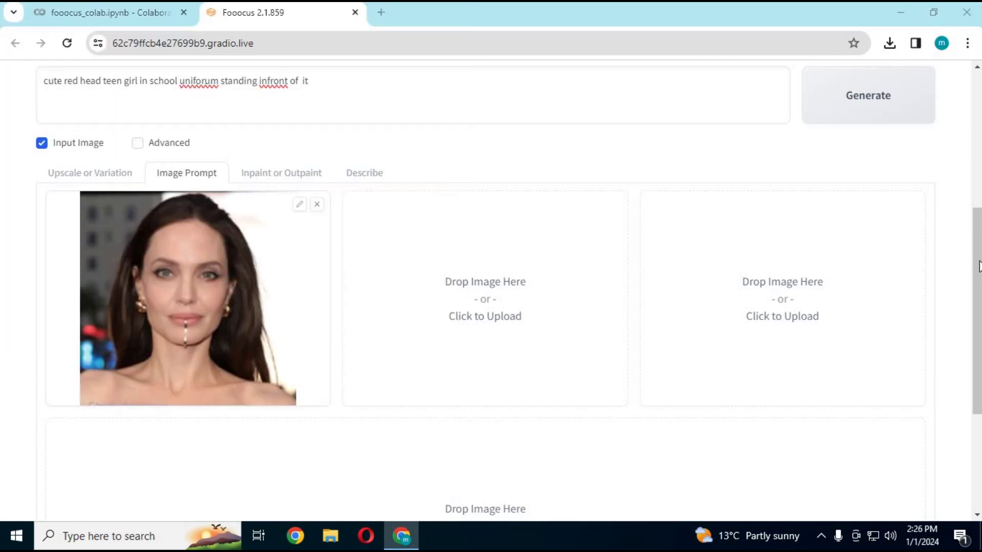
{"action": "scroll", "coordinate": [979, 266], "scroll_direction": "up", "scroll_amount": 6}
{"action": "scroll", "coordinate": [614, 113], "scroll_direction": "down", "scroll_amount": 3}
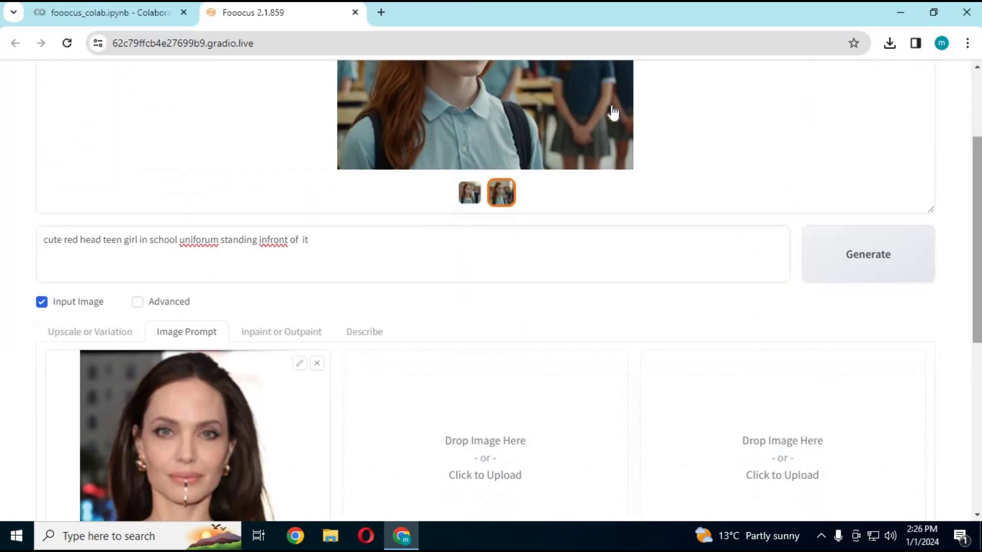
{"action": "left_click_drag", "start_coordinate": [521, 346], "coordinate": [525, 441]}
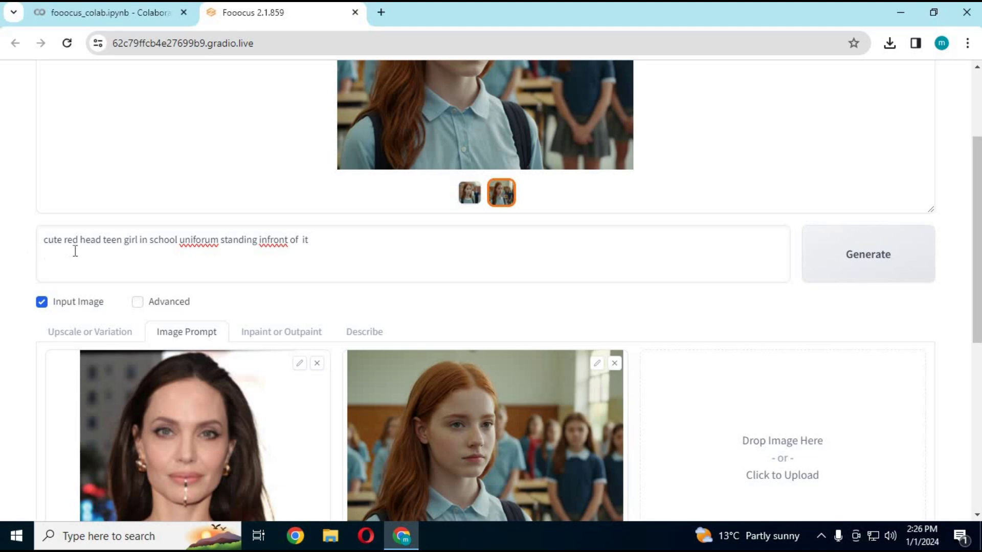
{"action": "left_click_drag", "start_coordinate": [978, 261], "coordinate": [978, 397]}
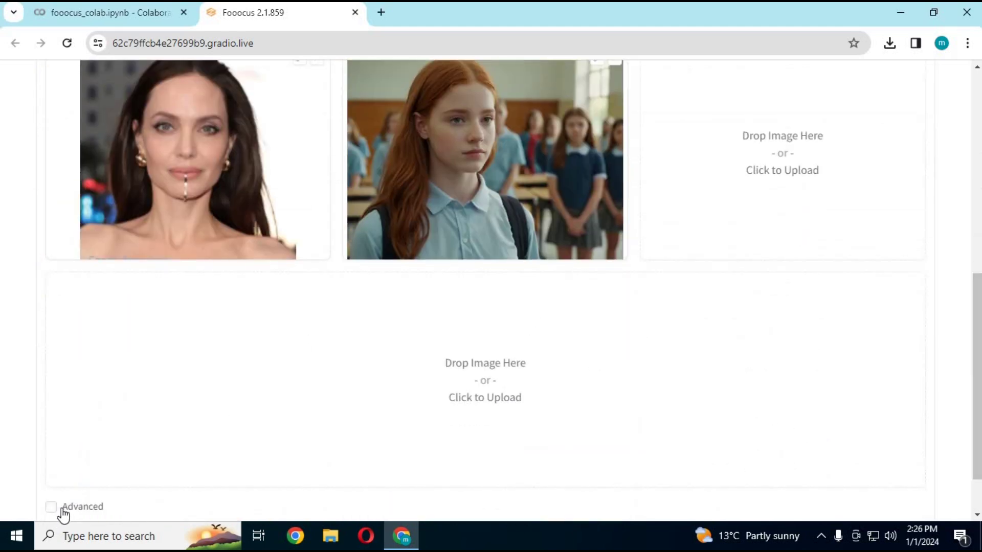
{"action": "scroll", "coordinate": [62, 516], "scroll_direction": "up", "scroll_amount": 3}
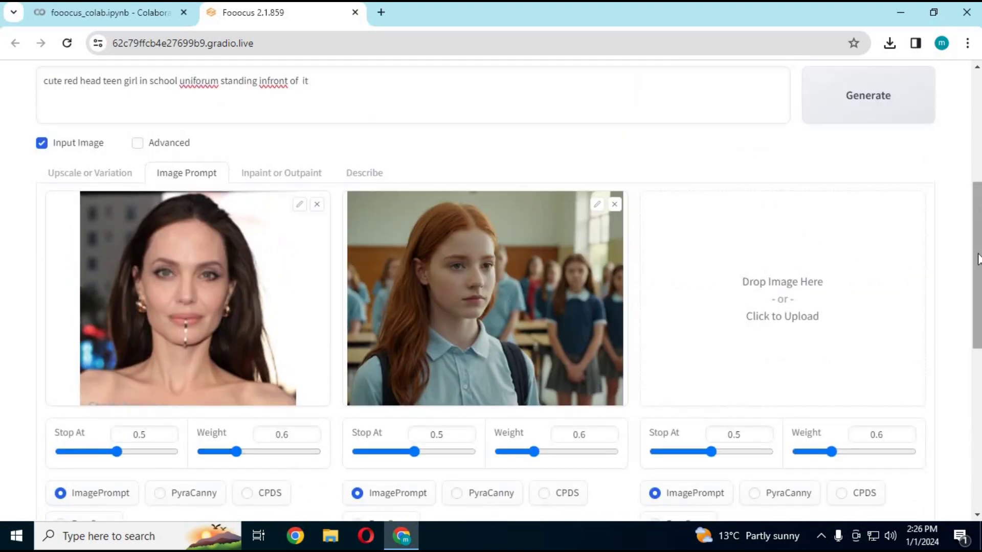
{"action": "scroll", "coordinate": [158, 368], "scroll_direction": "down", "scroll_amount": 3}
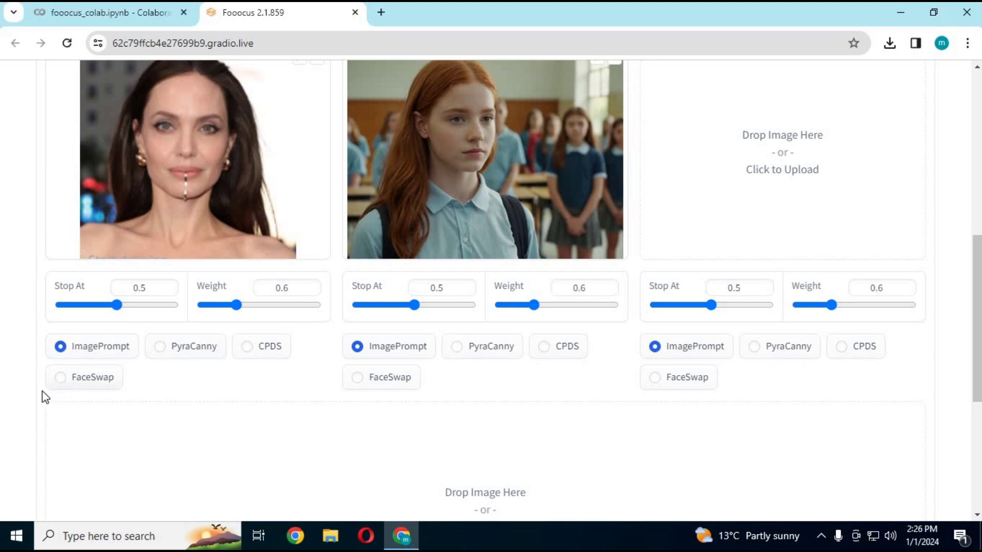
- Set image 1 to FaceSwap (stop 0.9, weight 0.75), image 2 to PyraCanny (weight 1), and generate
{"action": "left_click", "coordinate": [71, 381]}
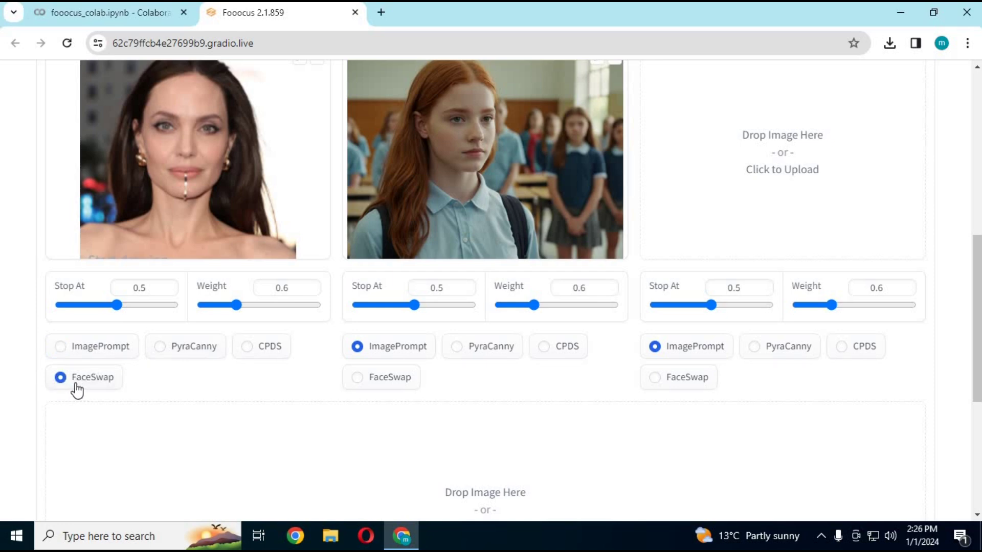
{"action": "left_click", "coordinate": [460, 346]}
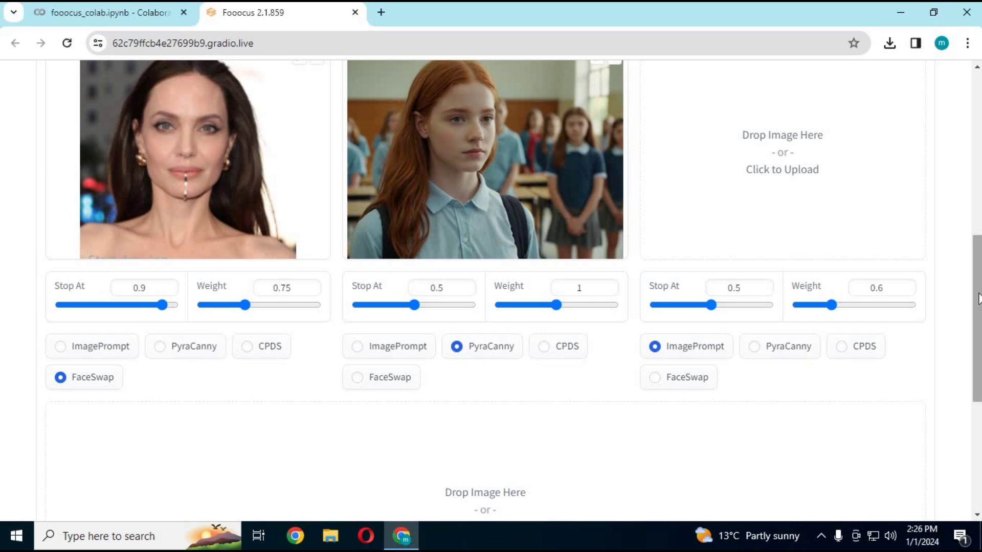
{"action": "scroll", "coordinate": [979, 240], "scroll_direction": "up", "scroll_amount": 5}
{"action": "scroll", "coordinate": [783, 168], "scroll_direction": "up", "scroll_amount": 1}
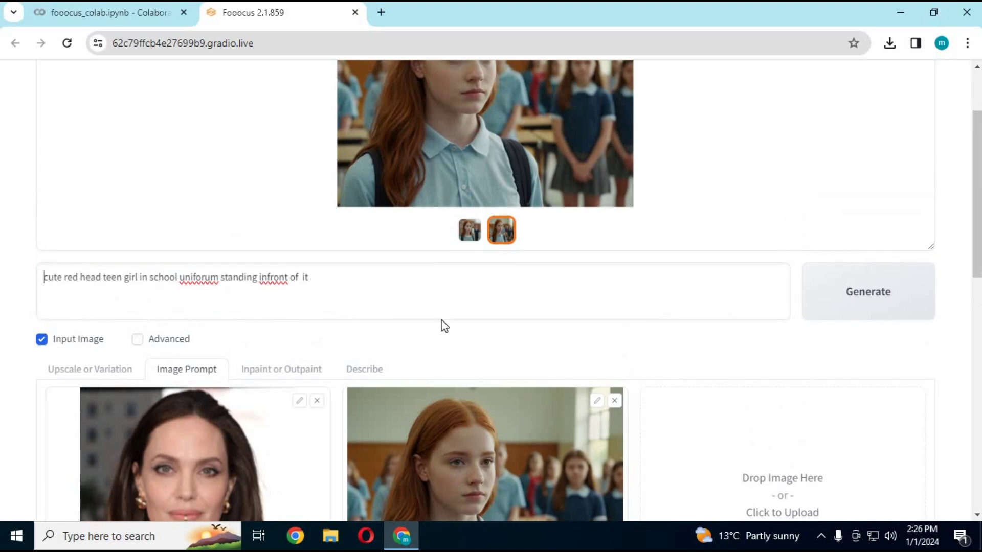
{"action": "left_click", "coordinate": [814, 298]}
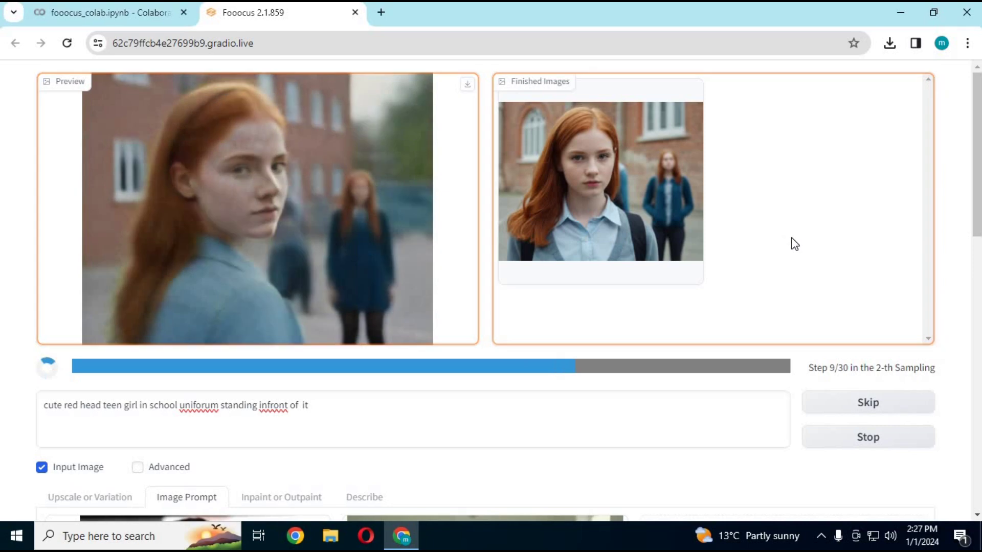
- Insert 'middle age' after 'cute' in the prompt, drop 'teen', and regenerate
{"action": "scroll", "coordinate": [977, 176], "scroll_direction": "down", "scroll_amount": 4}
{"action": "scroll", "coordinate": [977, 176], "scroll_direction": "up", "scroll_amount": 4}
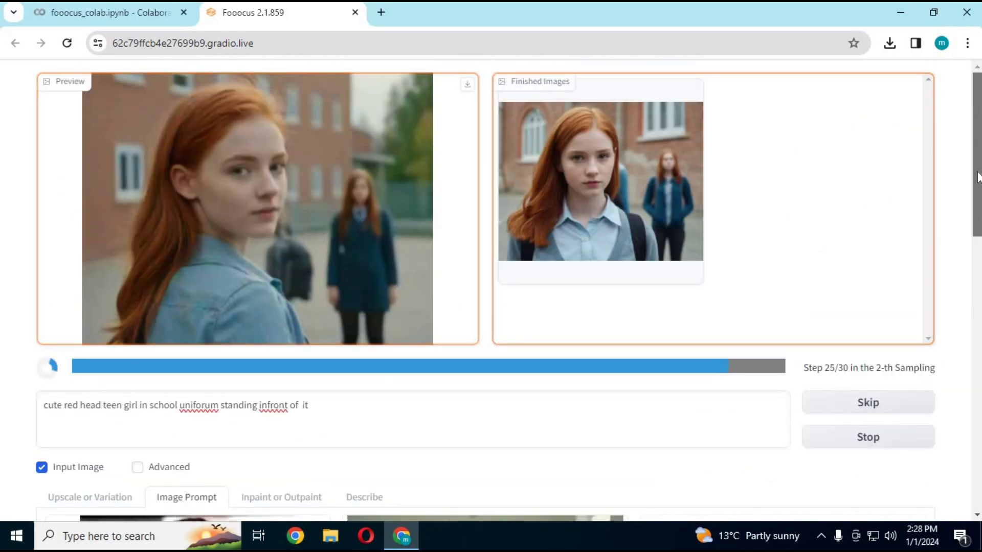
{"action": "scroll", "coordinate": [977, 176], "scroll_direction": "down", "scroll_amount": 3}
{"action": "left_click", "coordinate": [61, 184]}
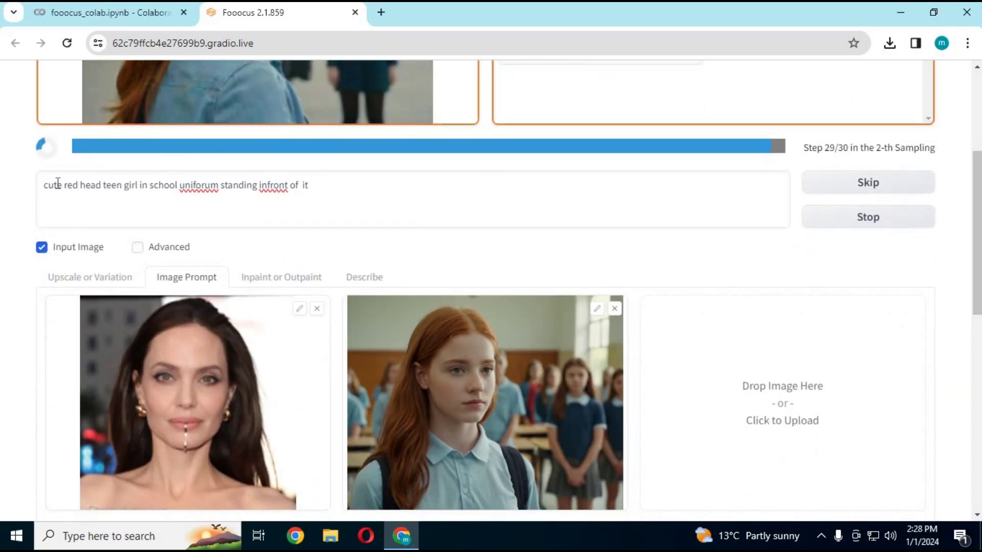
{"action": "type", "text": "middle age"}
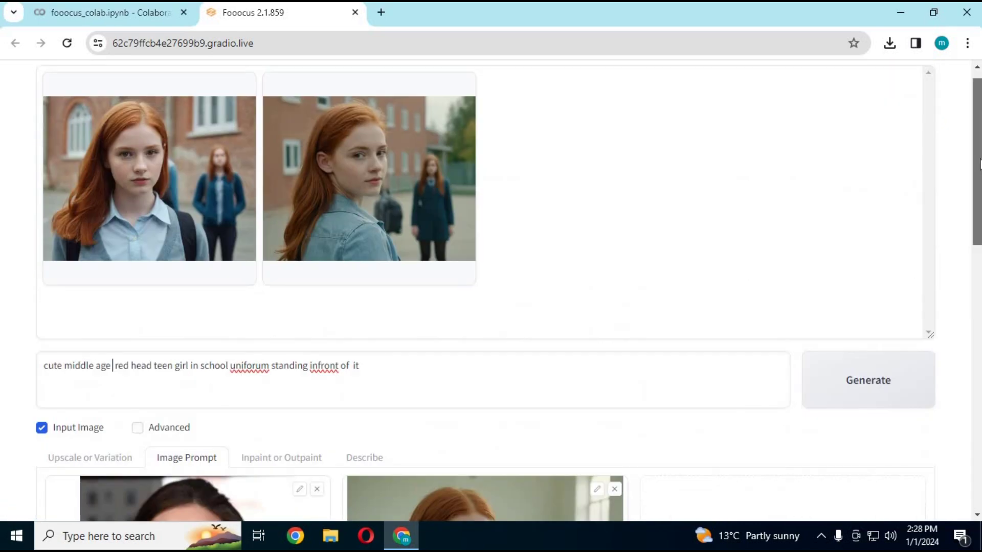
{"action": "scroll", "coordinate": [252, 99], "scroll_direction": "down", "scroll_amount": 1}
{"action": "left_click", "coordinate": [252, 99]}
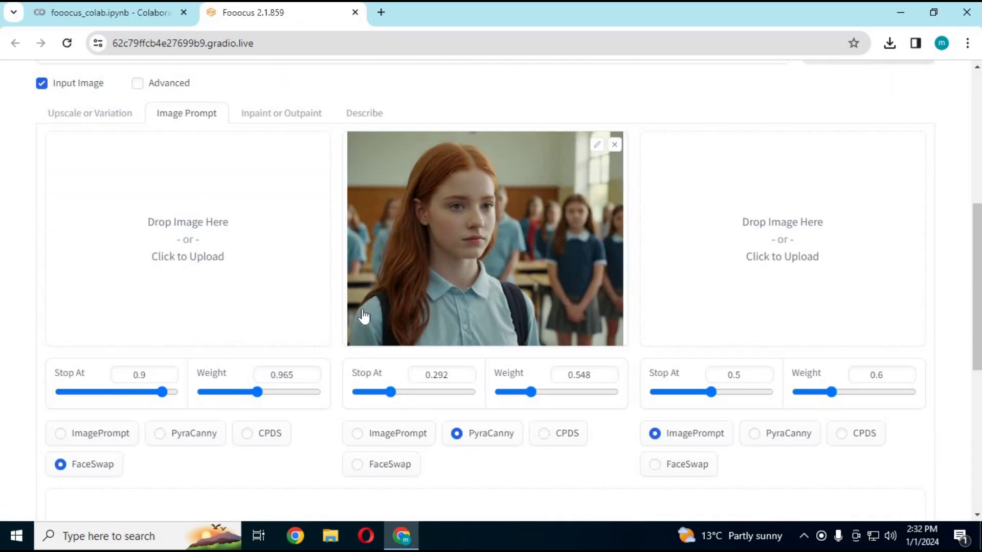
{"action": "scroll", "coordinate": [943, 142], "scroll_direction": "up", "scroll_amount": 7}
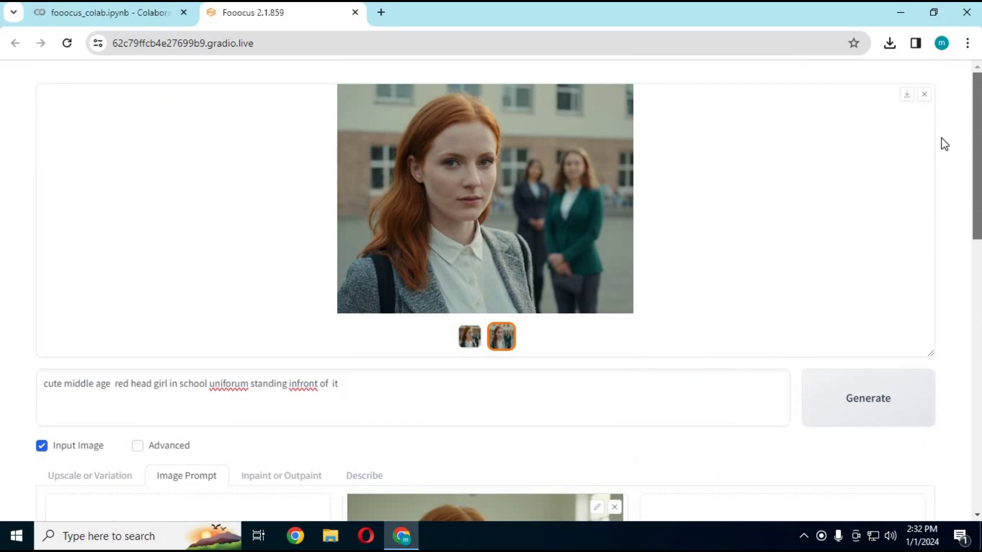
- Load the middle-aged woman image onto the inpaint canvas and mask her eyes
{"action": "left_click", "coordinate": [246, 477]}
{"action": "scroll", "coordinate": [605, 254], "scroll_direction": "down", "scroll_amount": 6}
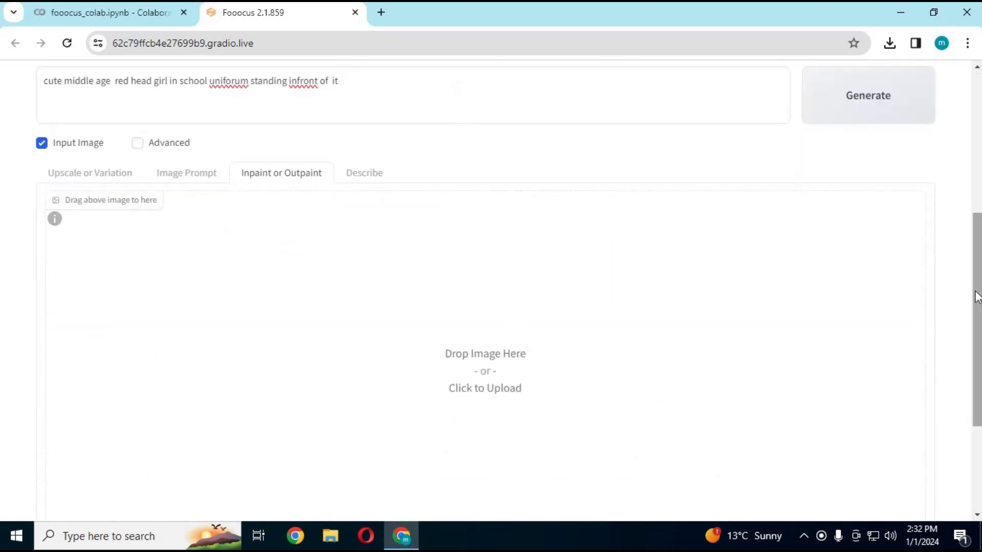
{"action": "left_click_drag", "start_coordinate": [971, 286], "coordinate": [962, 151]}
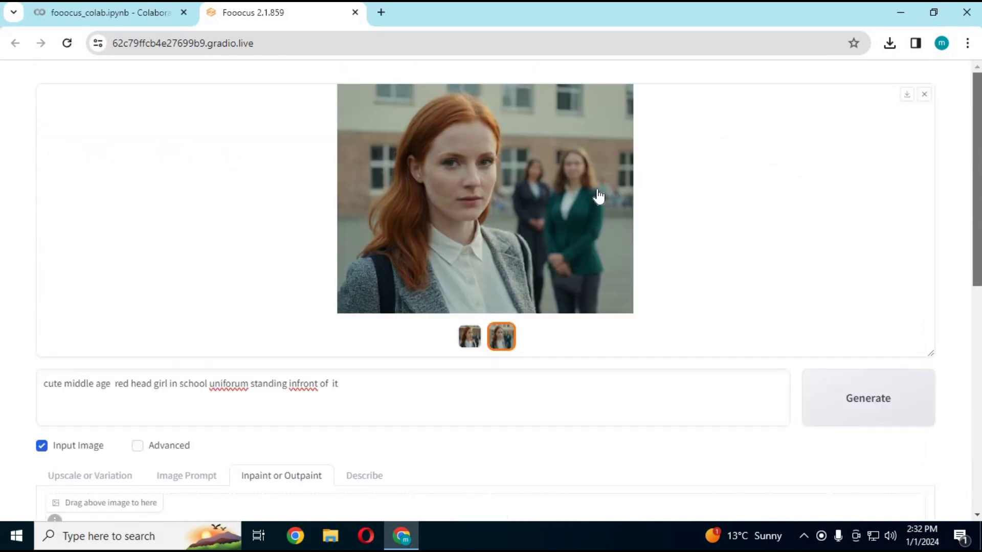
{"action": "left_click_drag", "start_coordinate": [533, 317], "coordinate": [507, 498]}
{"action": "scroll", "coordinate": [507, 499], "scroll_direction": "down", "scroll_amount": 8}
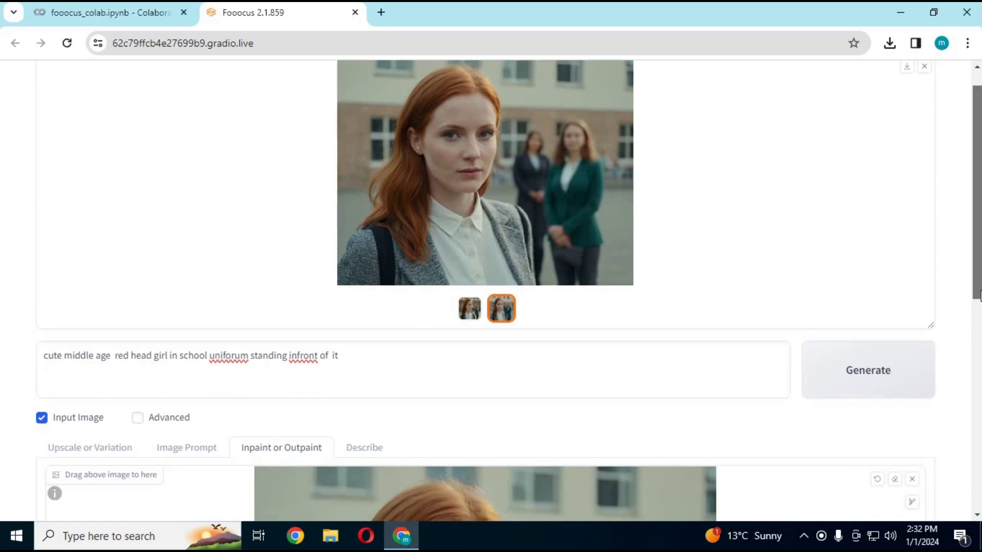
{"action": "scroll", "coordinate": [485, 270], "scroll_direction": "up", "scroll_amount": 1}
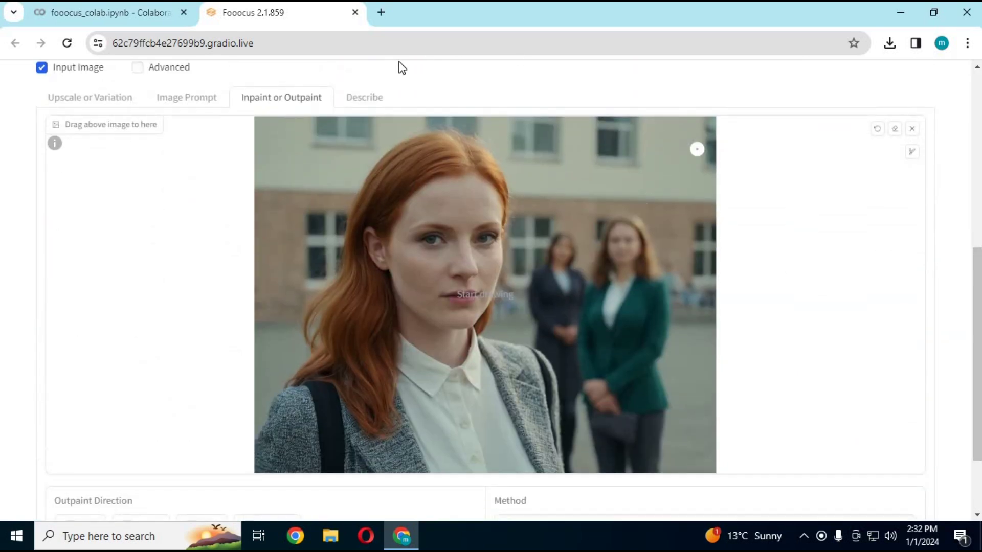
{"action": "scroll", "coordinate": [287, 91], "scroll_direction": "down", "scroll_amount": 1}
{"action": "mouse_move", "coordinate": [419, 212]}
{"action": "left_mouse_down"}
{"action": "mouse_move", "coordinate": [448, 213]}
{"action": "mouse_move", "coordinate": [438, 193]}
{"action": "mouse_move", "coordinate": [412, 211]}
{"action": "mouse_move", "coordinate": [449, 210]}
{"action": "mouse_move", "coordinate": [382, 212]}
{"action": "mouse_move", "coordinate": [493, 205]}
{"action": "left_mouse_up"}
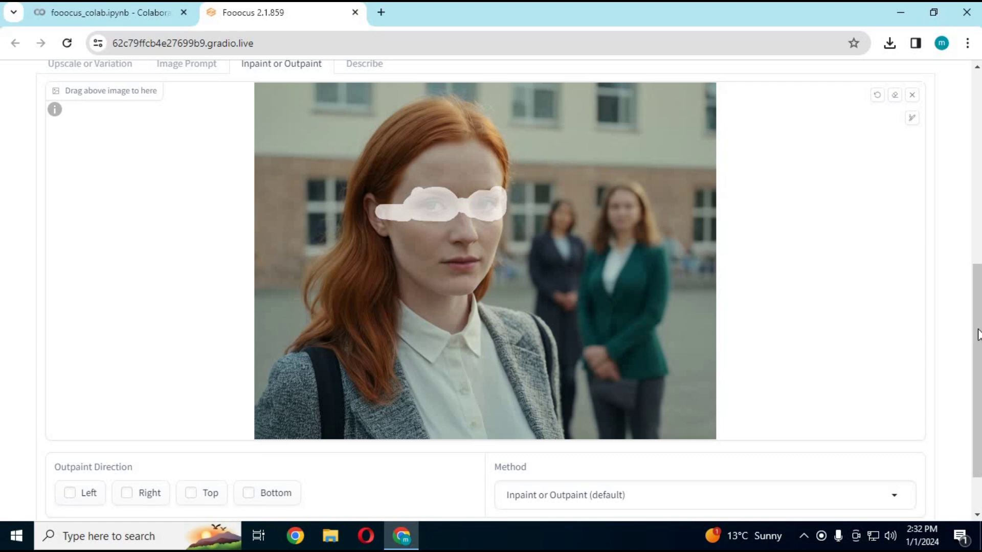
{"action": "left_click_drag", "start_coordinate": [975, 398], "coordinate": [975, 430]}
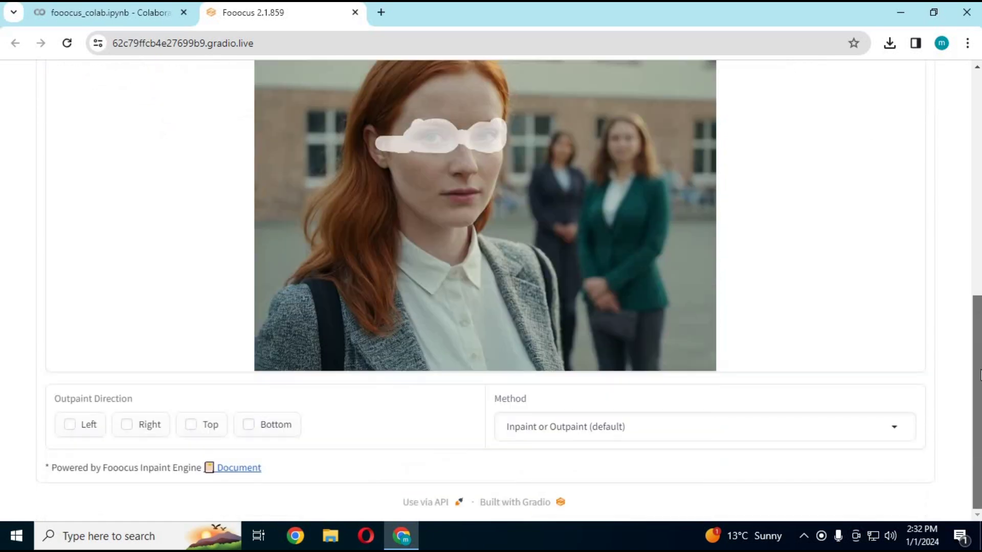
{"action": "left_click_drag", "start_coordinate": [980, 375], "coordinate": [980, 366]}
- Replace the prompt with 'glasses' and generate the inpainted version
{"action": "scroll", "coordinate": [353, 283], "scroll_direction": "up", "scroll_amount": 5}
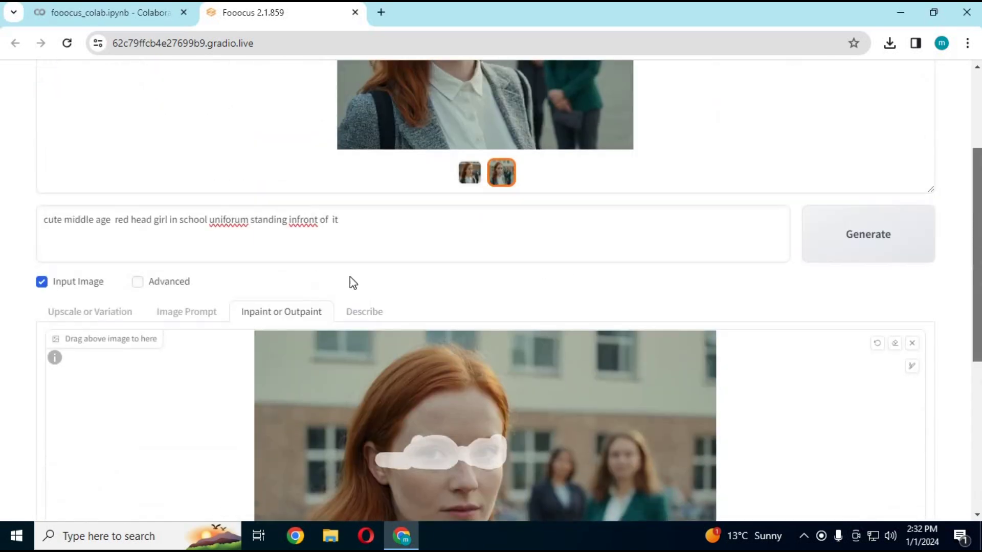
{"action": "left_click_drag", "start_coordinate": [338, 219], "coordinate": [7, 260]}
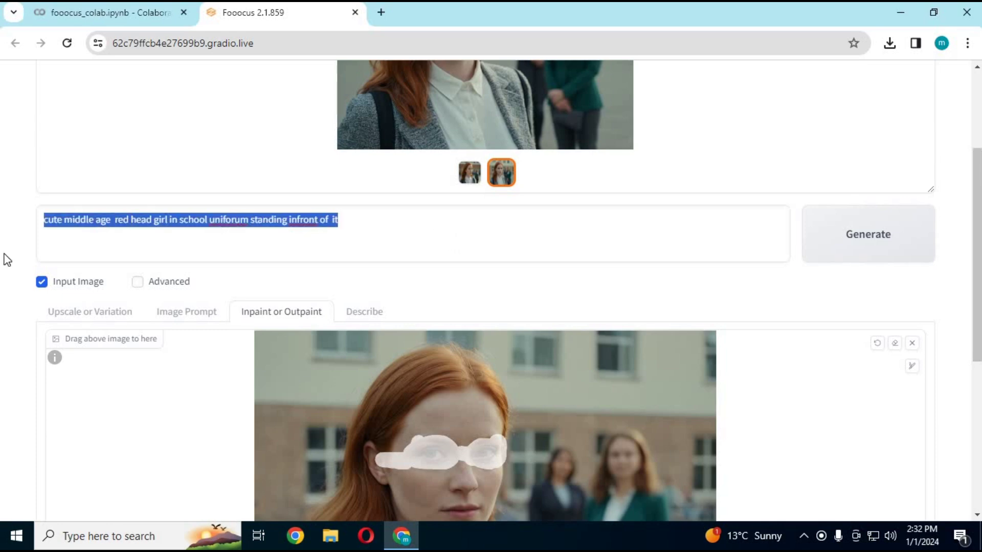
{"action": "type", "text": "glasses"}
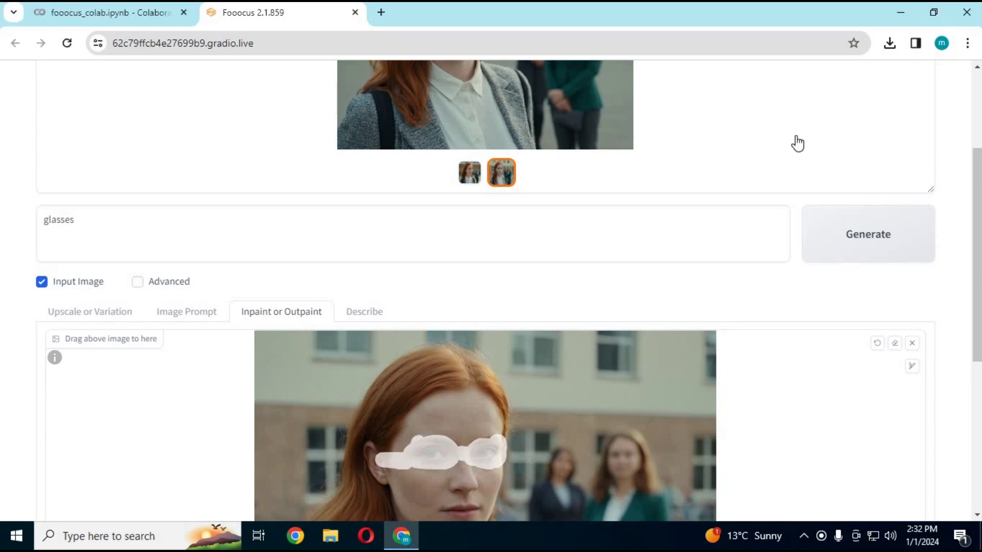
{"action": "left_click", "coordinate": [850, 237]}
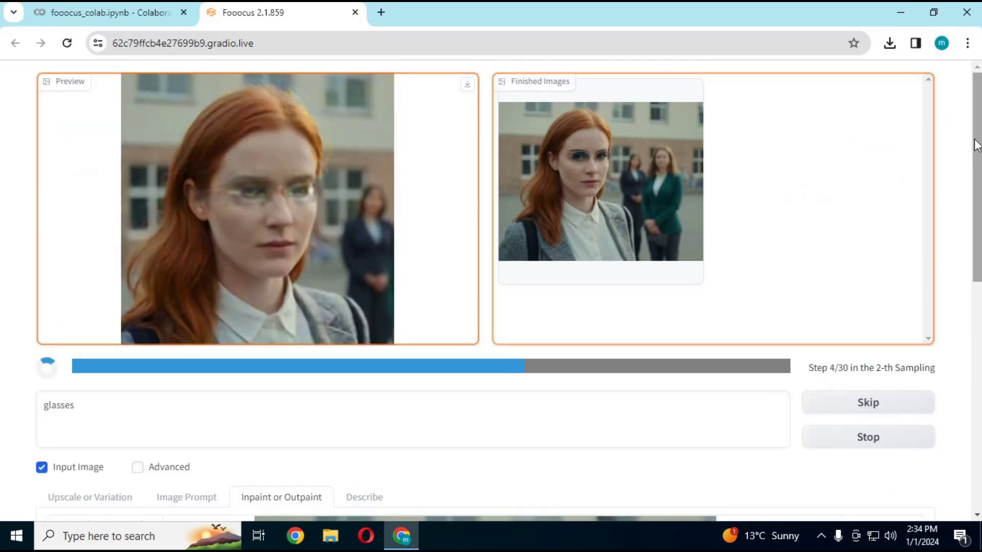
- View the glasses result full size, then close it to review both results
{"action": "left_click", "coordinate": [686, 190]}
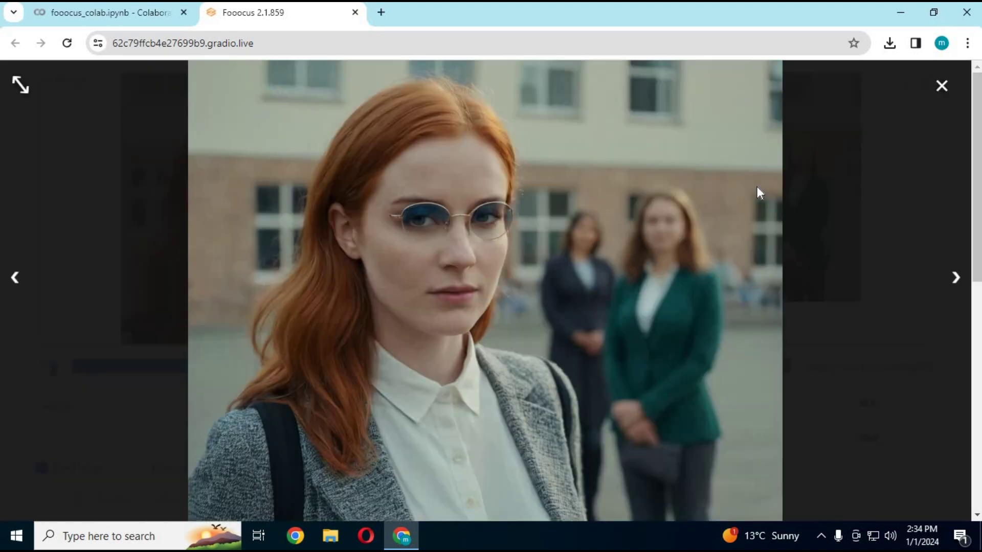
{"action": "left_click", "coordinate": [941, 88]}
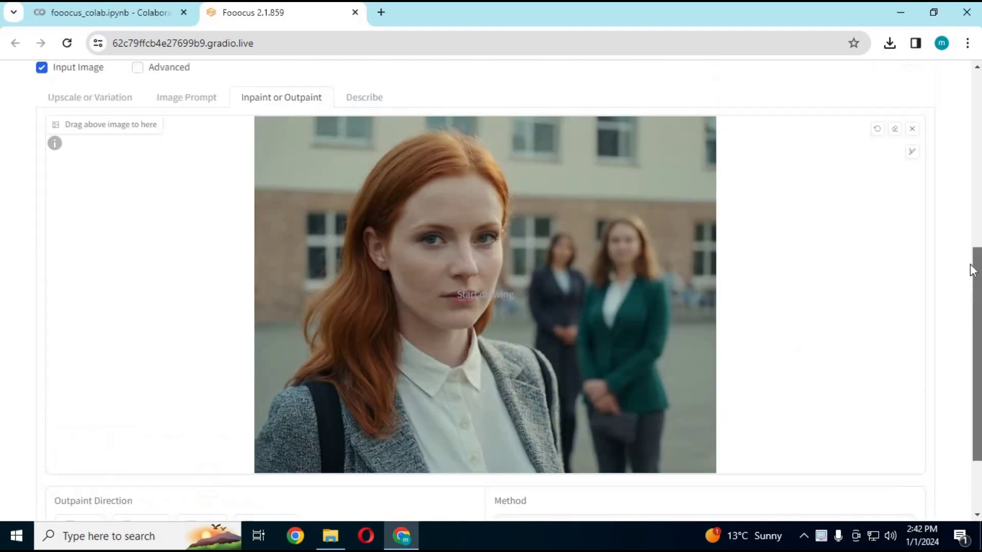
{"action": "scroll", "coordinate": [972, 248], "scroll_direction": "up", "scroll_amount": 4}
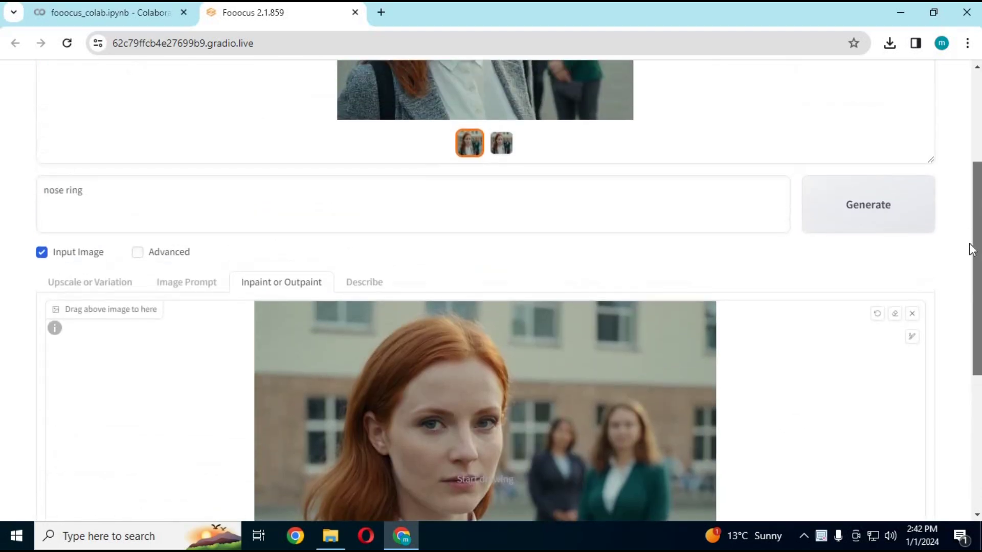
- Replace the prompt with 'full body' and outpaint the image toward the Bottom
{"action": "scroll", "coordinate": [971, 250], "scroll_direction": "down", "scroll_amount": 5}
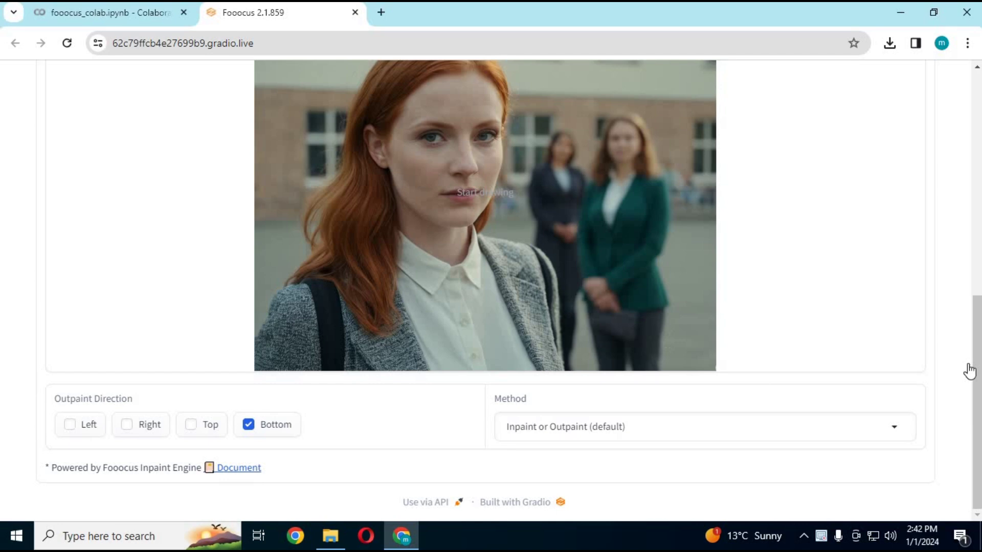
{"action": "scroll", "coordinate": [979, 382], "scroll_direction": "up", "scroll_amount": 6}
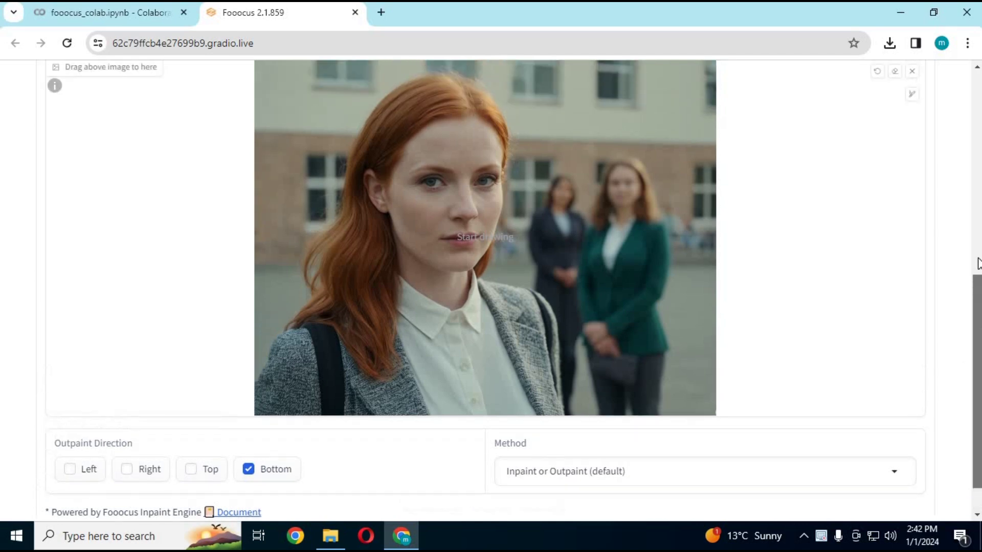
{"action": "key", "text": "ctrl+a"}
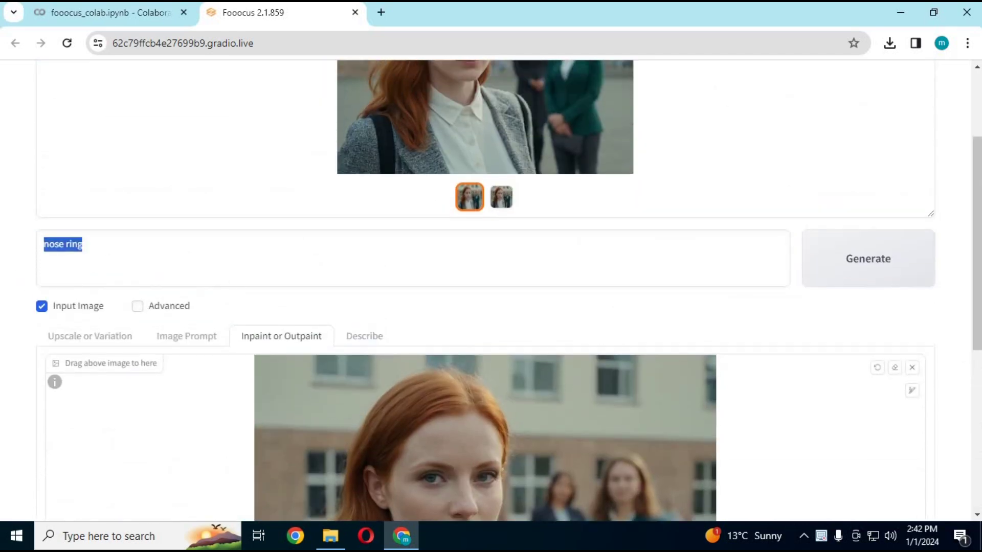
{"action": "type", "text": "full body"}
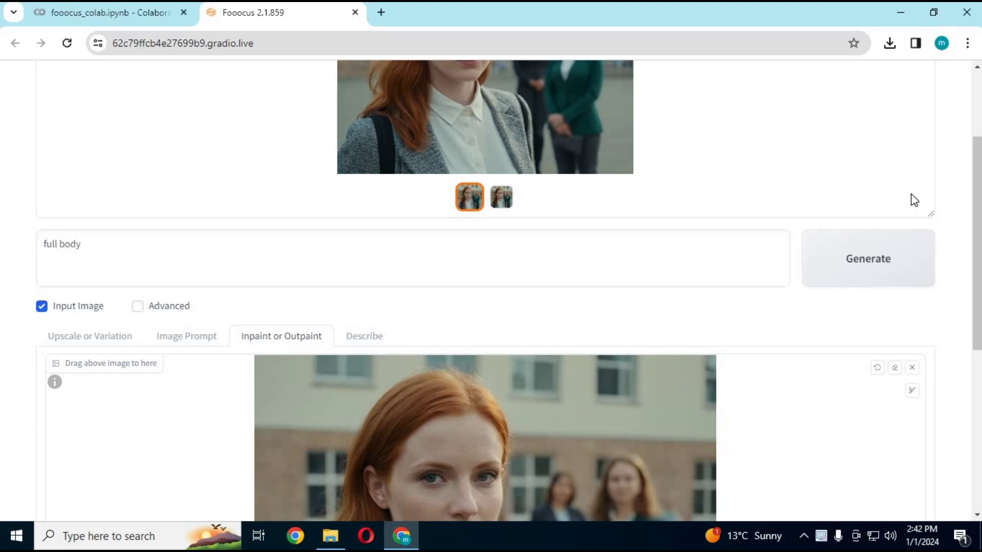
{"action": "left_click", "coordinate": [885, 258]}
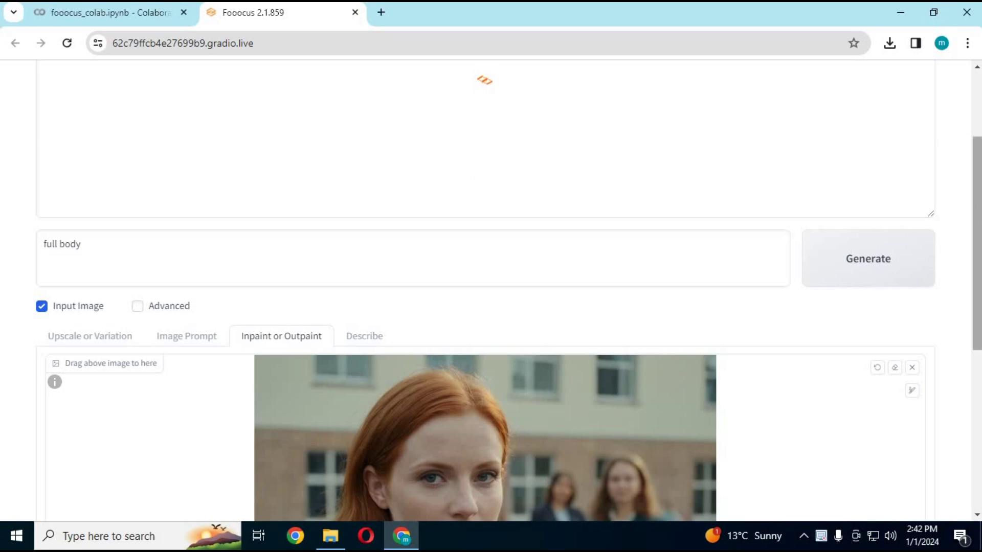
{"action": "scroll", "coordinate": [976, 410], "scroll_direction": "down", "scroll_amount": 7}
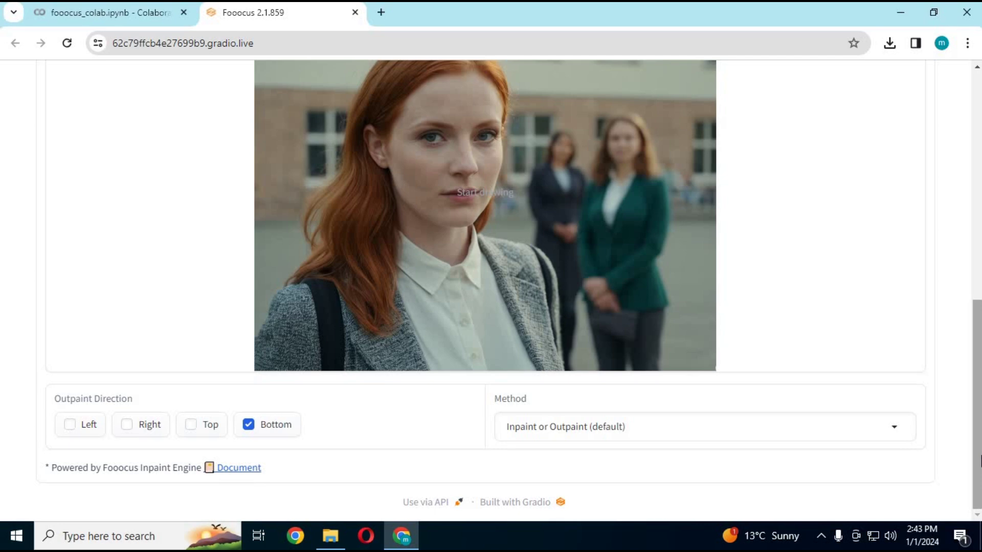
{"action": "left_click_drag", "start_coordinate": [978, 461], "coordinate": [978, 233]}
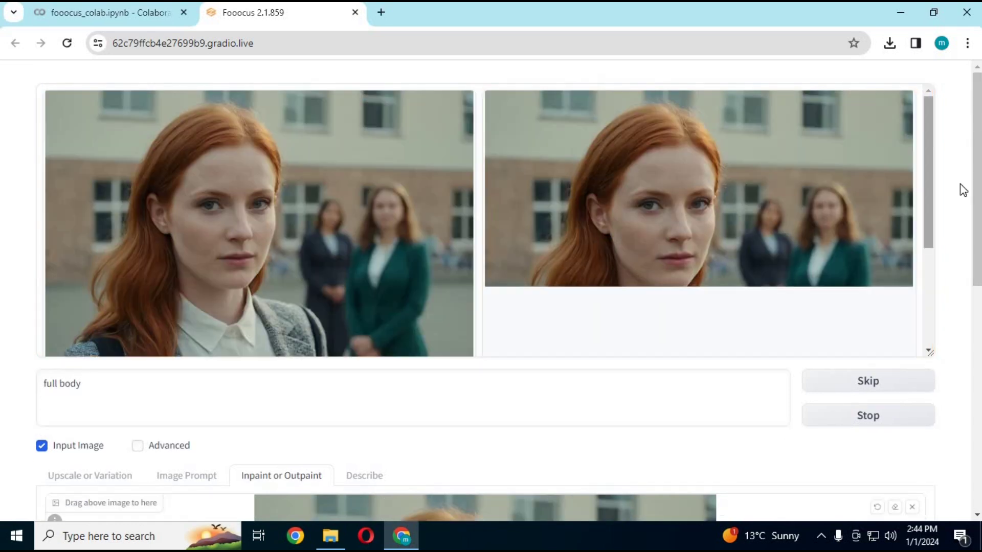
- Load the second 'full body' result onto the canvas and outpaint it downward again
{"action": "scroll", "coordinate": [960, 188], "scroll_direction": "down", "scroll_amount": 10}
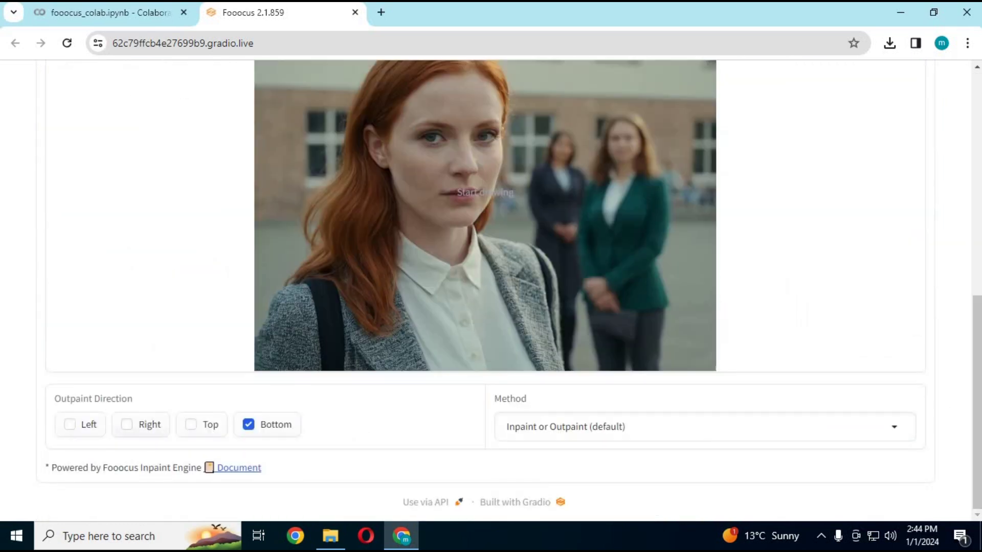
{"action": "scroll", "coordinate": [944, 154], "scroll_direction": "up", "scroll_amount": 8}
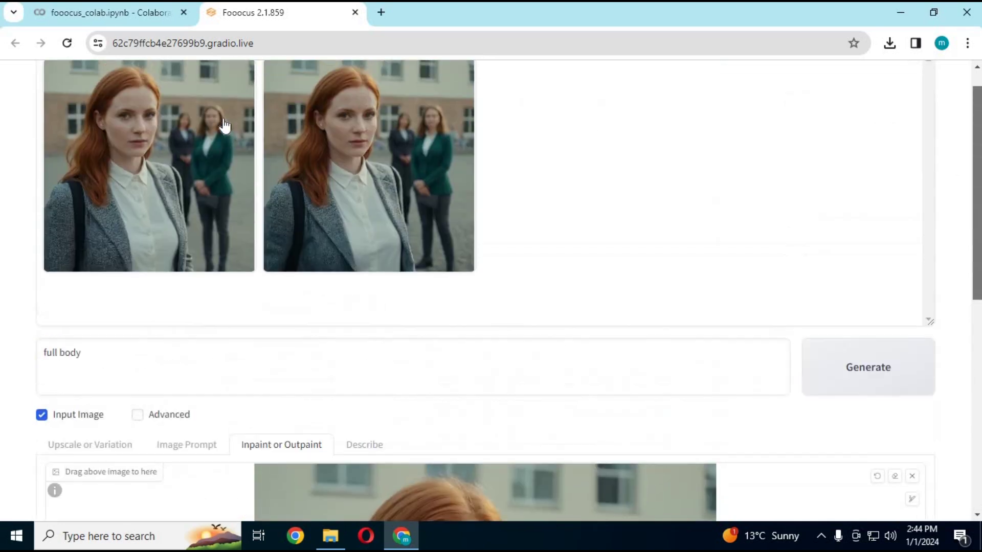
{"action": "left_click_drag", "start_coordinate": [372, 167], "coordinate": [455, 483]}
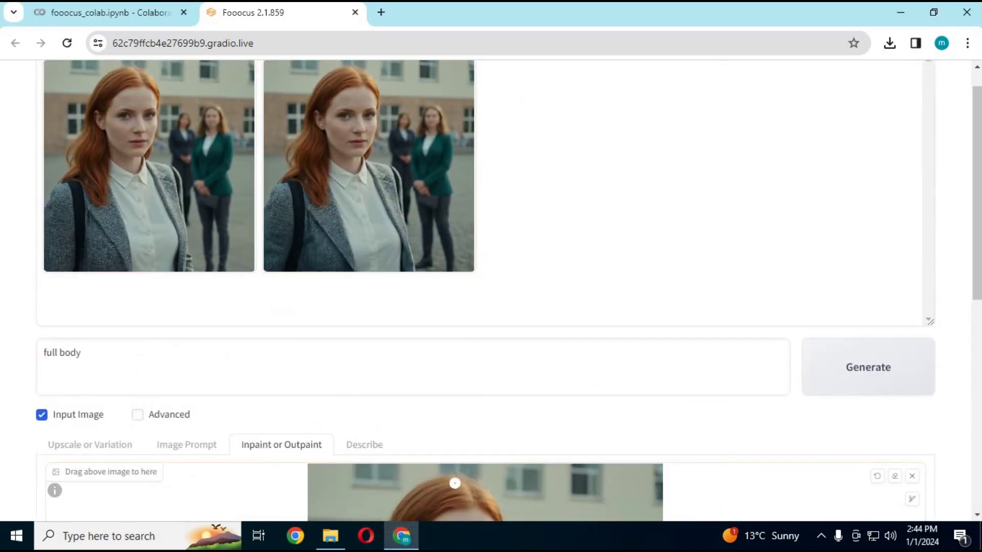
{"action": "left_click_drag", "start_coordinate": [974, 278], "coordinate": [973, 518]}
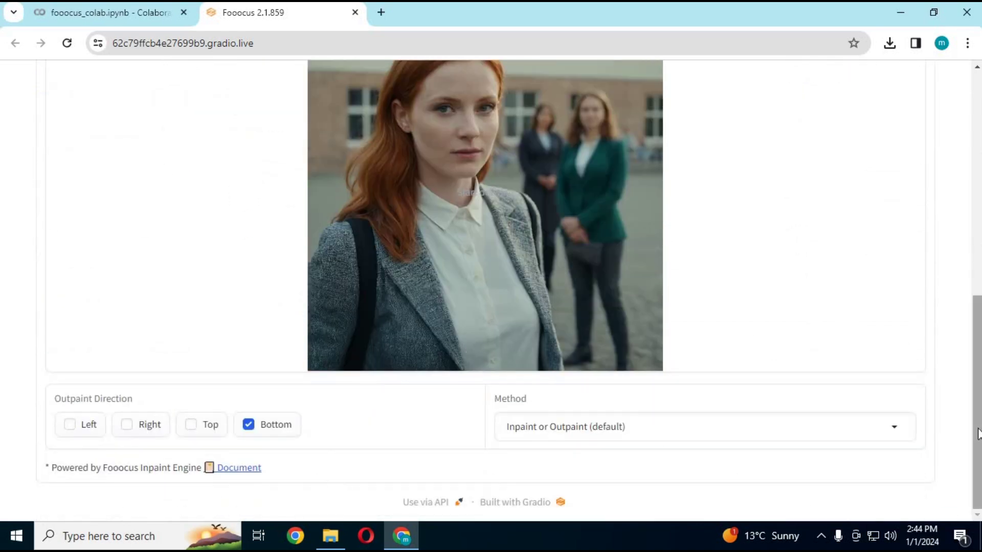
{"action": "scroll", "coordinate": [955, 234], "scroll_direction": "up", "scroll_amount": 9}
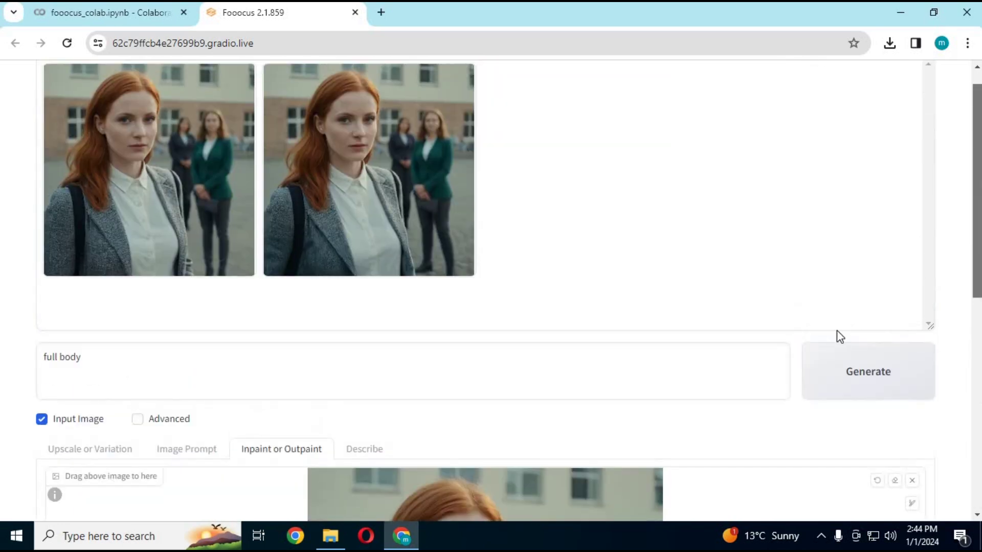
{"action": "left_click", "coordinate": [879, 390]}
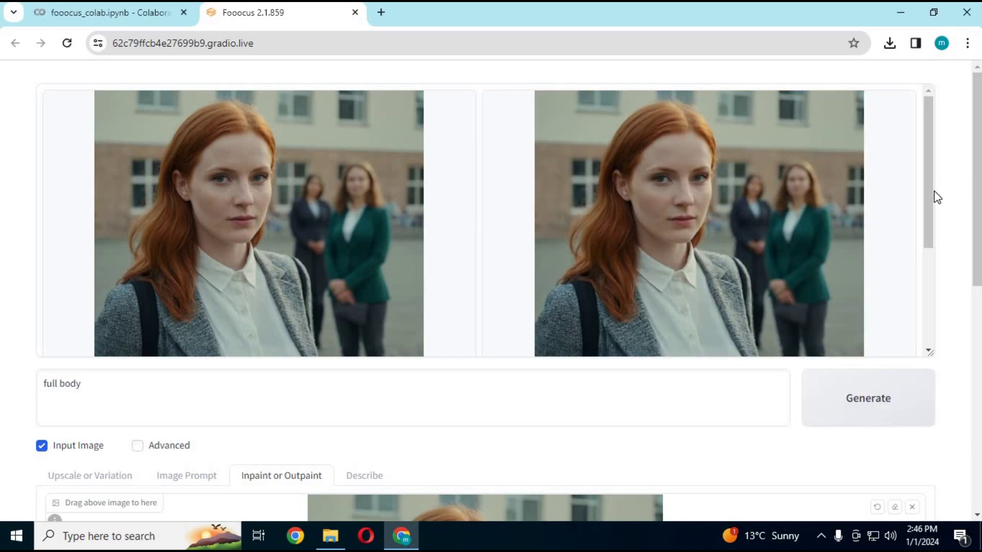
- Preview the second pink-rose result full-window, close it, and switch to the Describe tab
{"action": "scroll", "coordinate": [922, 322], "scroll_direction": "down", "scroll_amount": 5}
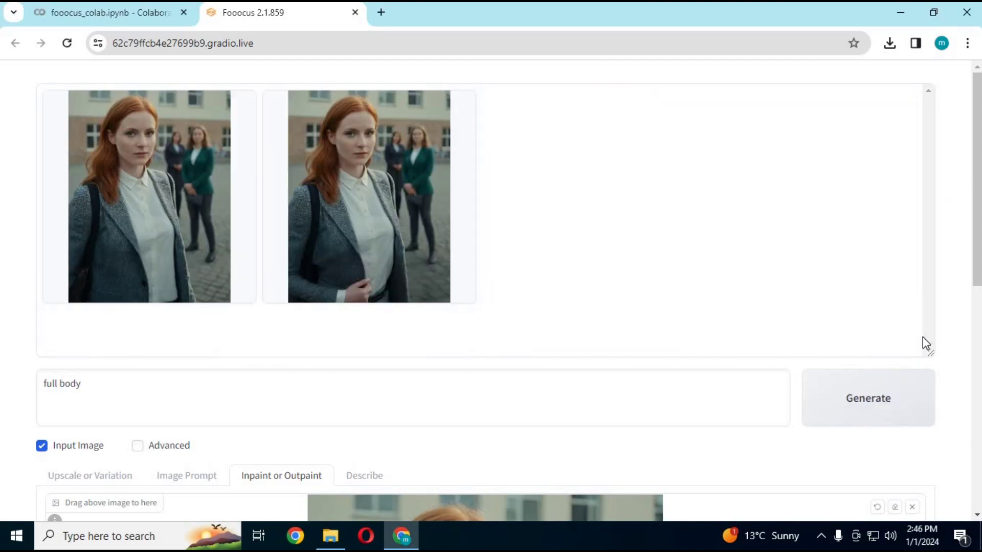
{"action": "left_click", "coordinate": [406, 187]}
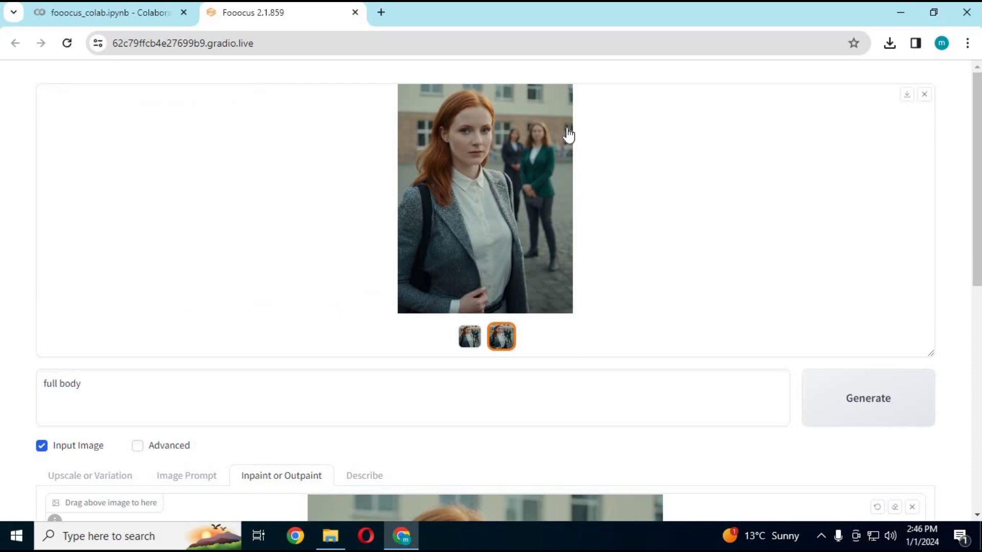
{"action": "left_click", "coordinate": [527, 139]}
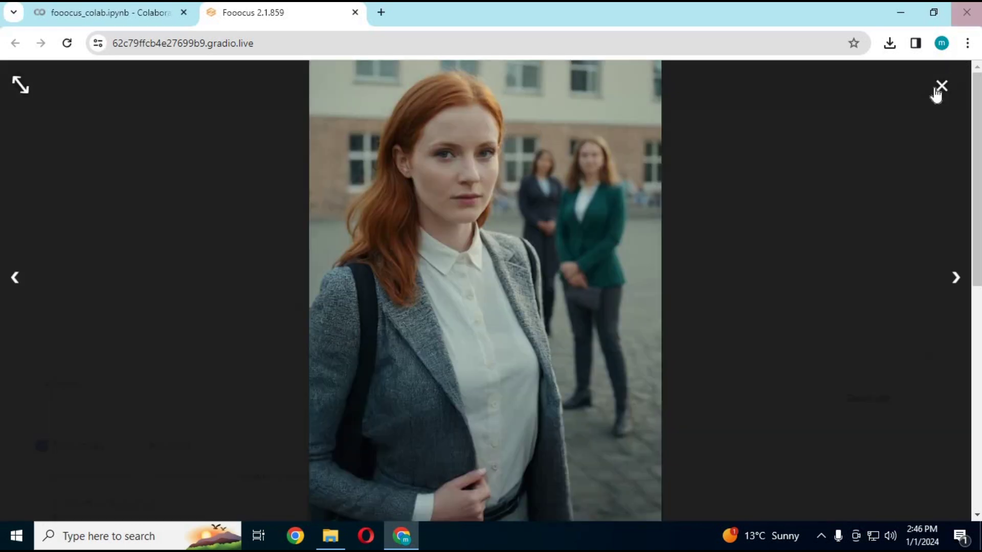
{"action": "left_click", "coordinate": [82, 209]}
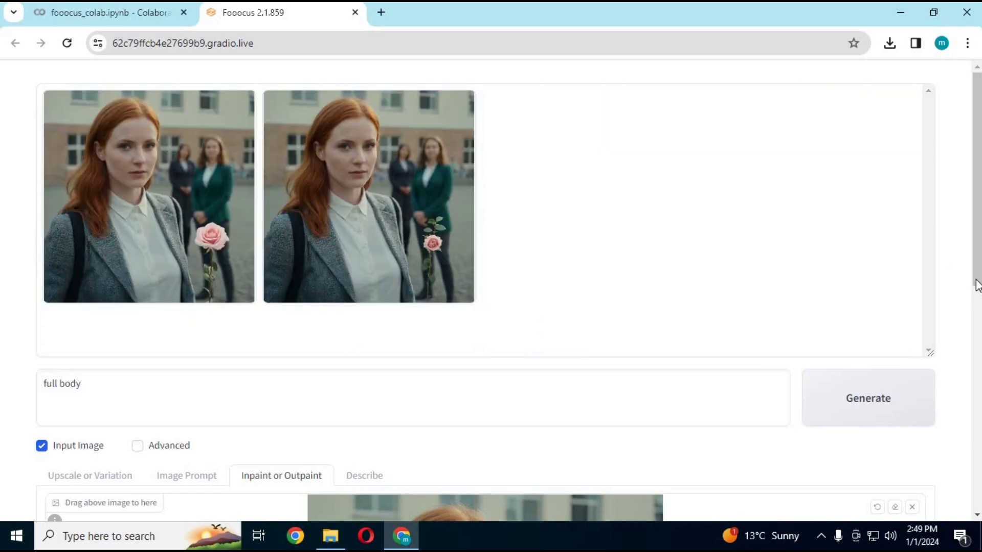
{"action": "left_click_drag", "start_coordinate": [977, 285], "coordinate": [978, 460]}
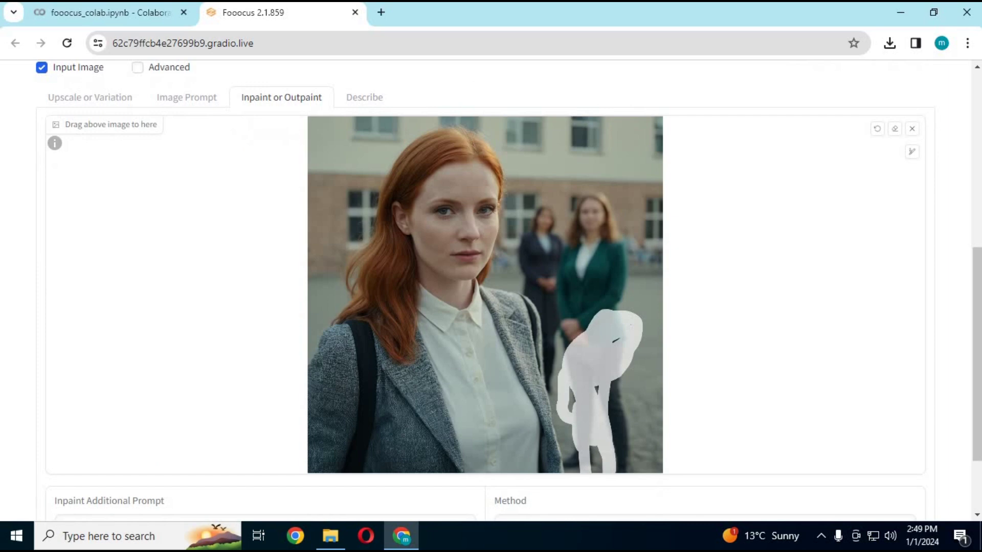
{"action": "left_click", "coordinate": [347, 100]}
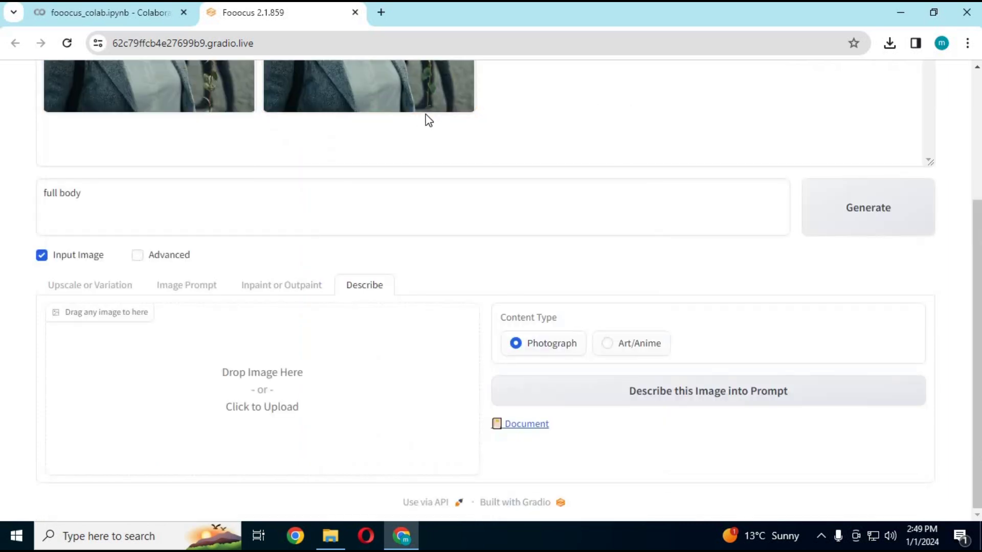
- Upload photo '2' into Describe and try to describe it; this fails with 'Connection errored out'
{"action": "left_click", "coordinate": [272, 397]}
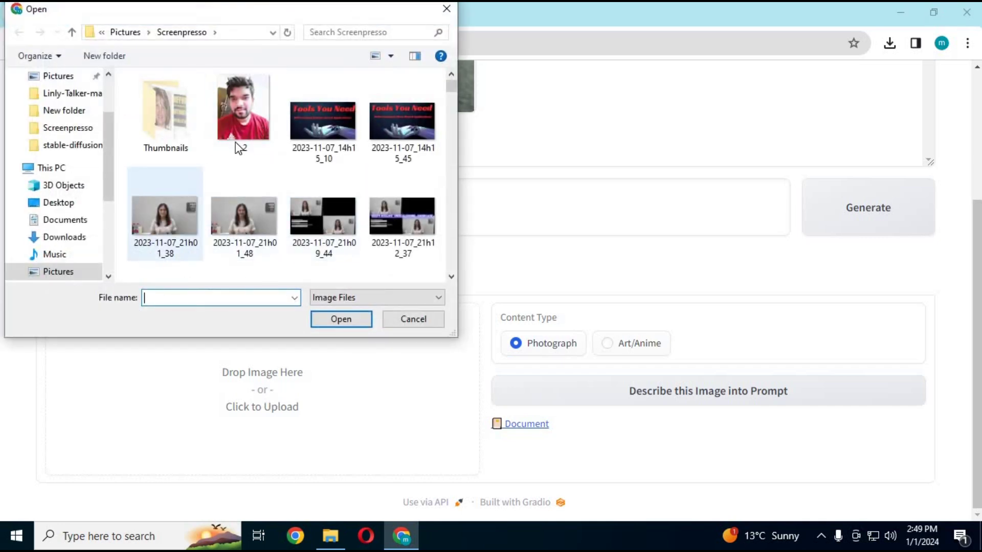
{"action": "double_click", "coordinate": [249, 128]}
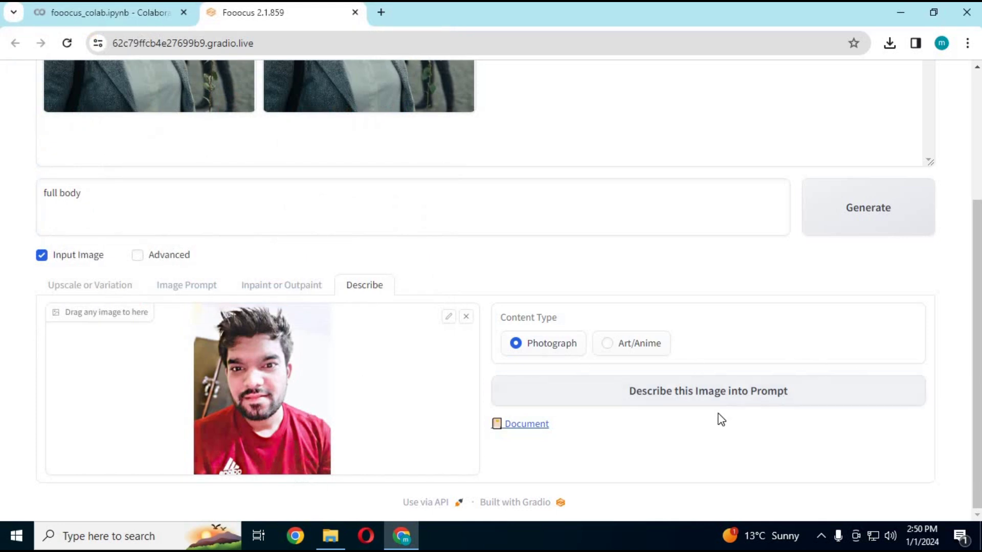
{"action": "left_click", "coordinate": [740, 398]}
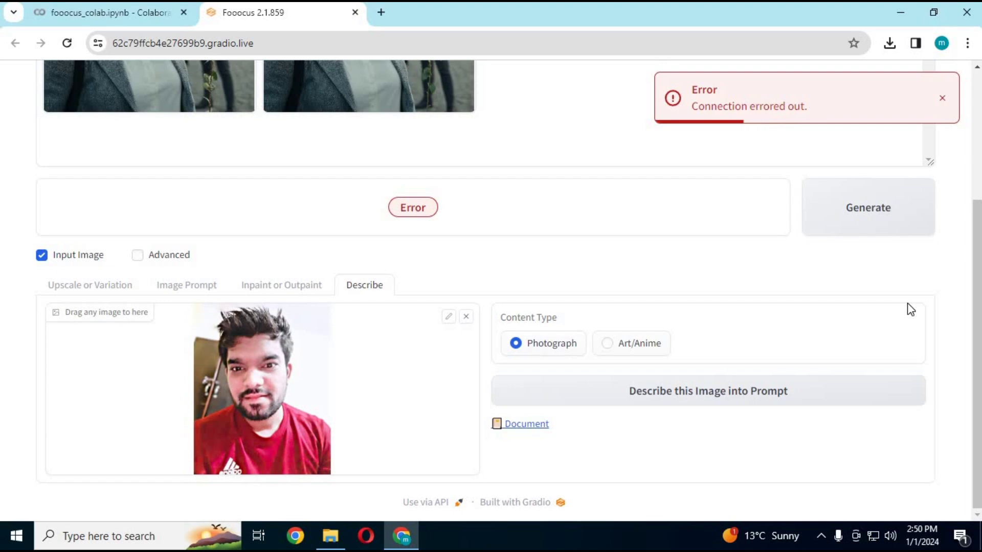
- Back in the Colab notebook, clear the output log and re-run the Fooocus launch cell
{"action": "key", "text": "ctrl+shift+Tab"}
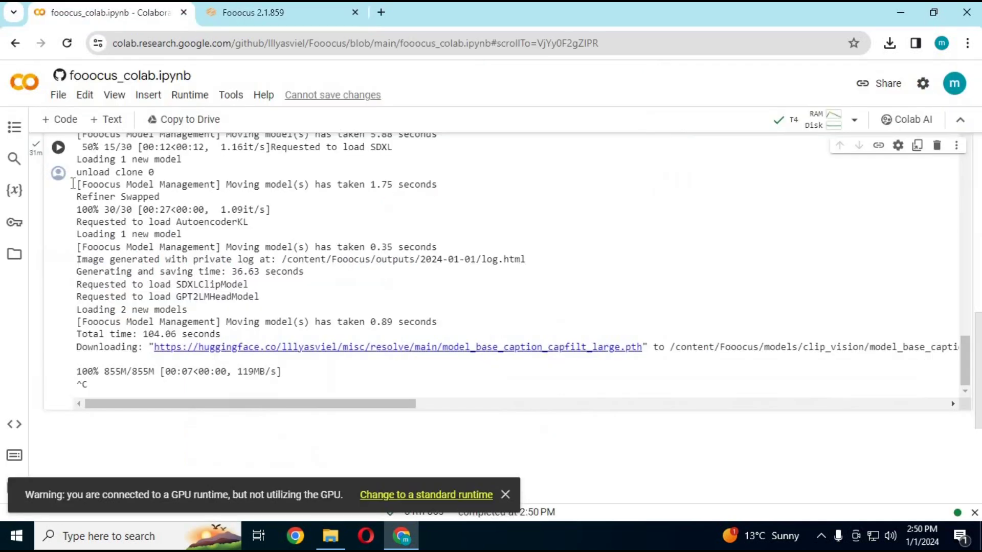
{"action": "key", "text": "ctrl+a"}
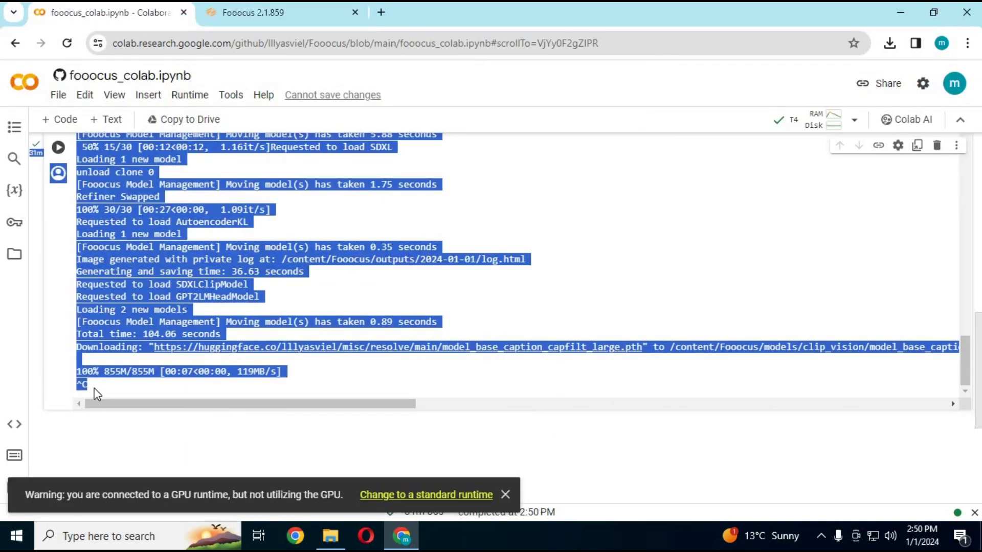
{"action": "left_click", "coordinate": [95, 392]}
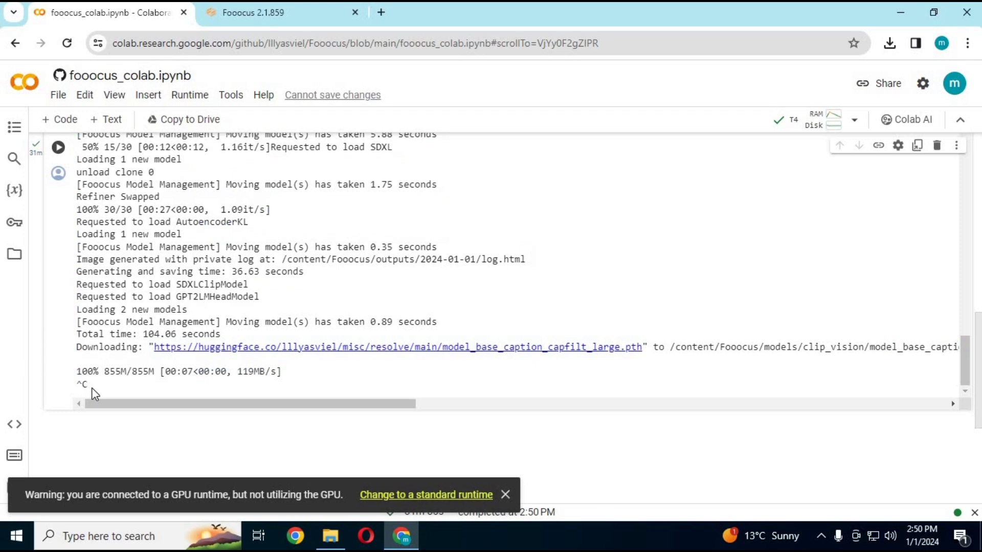
{"action": "left_click", "coordinate": [58, 147]}
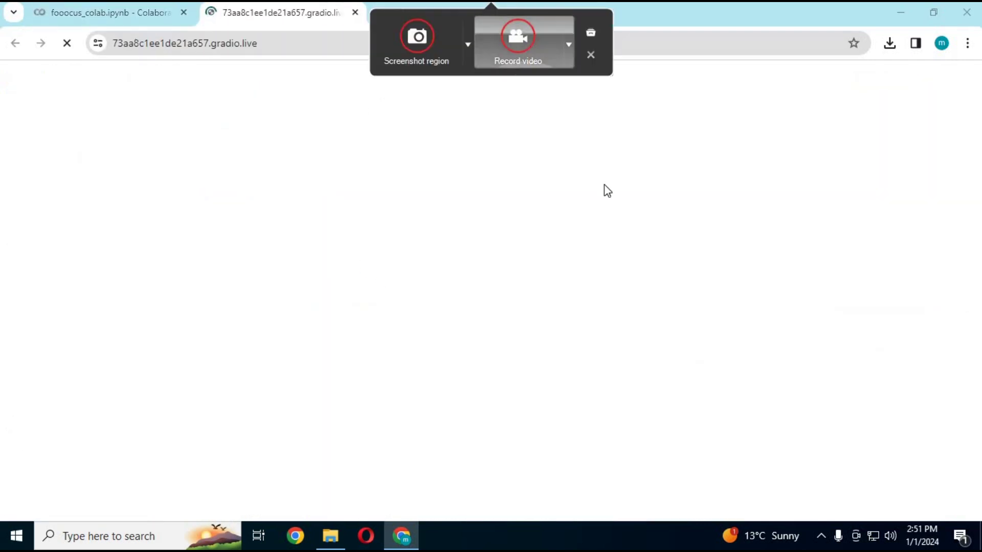
- Close the extra loading tab and enable Input Image on the relaunched Fooocus page
{"action": "key", "text": "ctrl+w"}
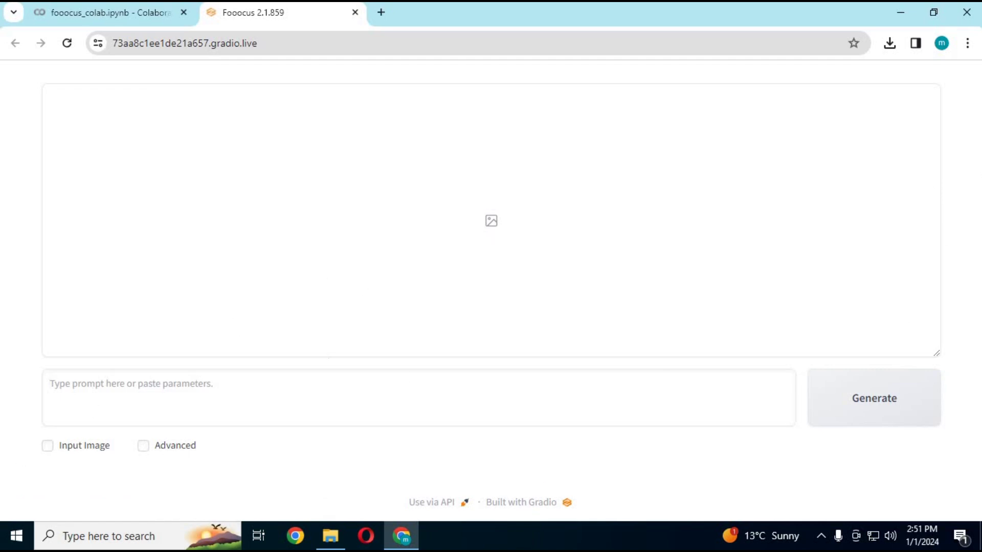
{"action": "left_click", "coordinate": [47, 446]}
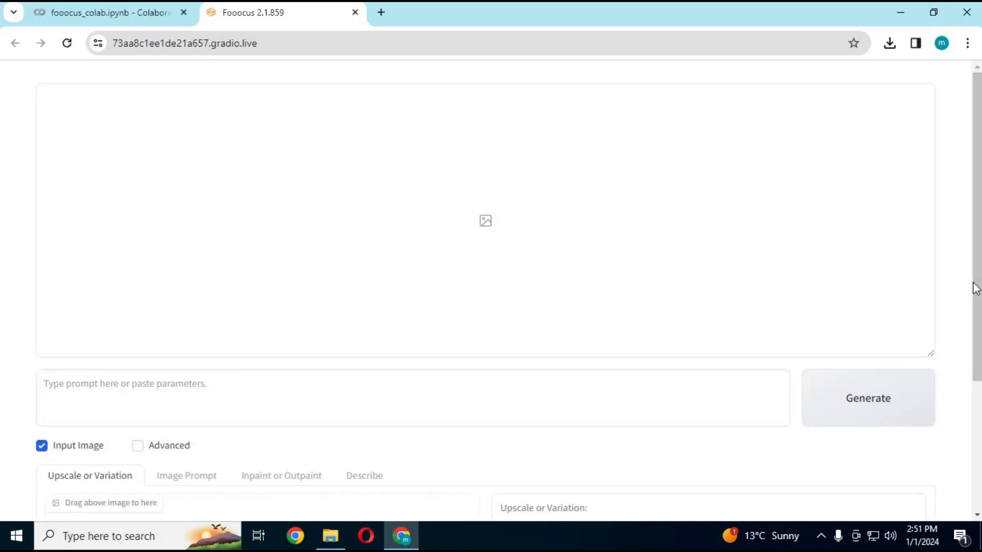
{"action": "left_click_drag", "start_coordinate": [976, 287], "coordinate": [975, 416]}
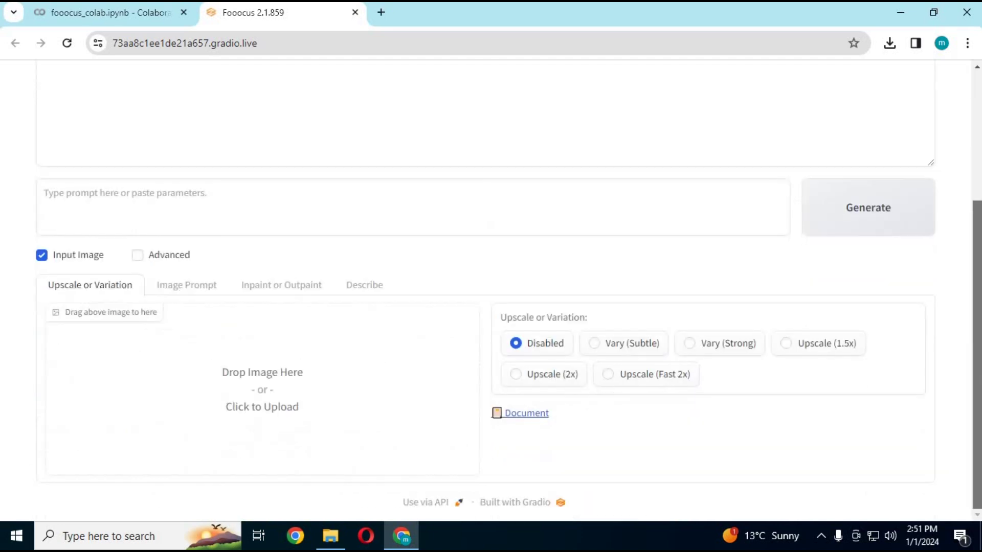
- In Describe, upload photo '2' and generate a prompt from it
{"action": "left_click", "coordinate": [363, 292]}
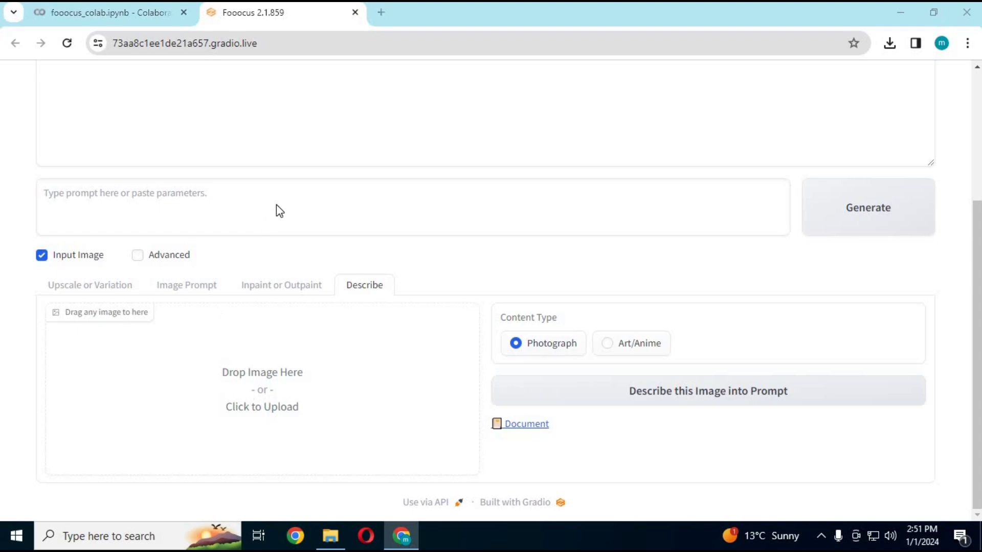
{"action": "left_click", "coordinate": [262, 389]}
{"action": "double_click", "coordinate": [247, 112]}
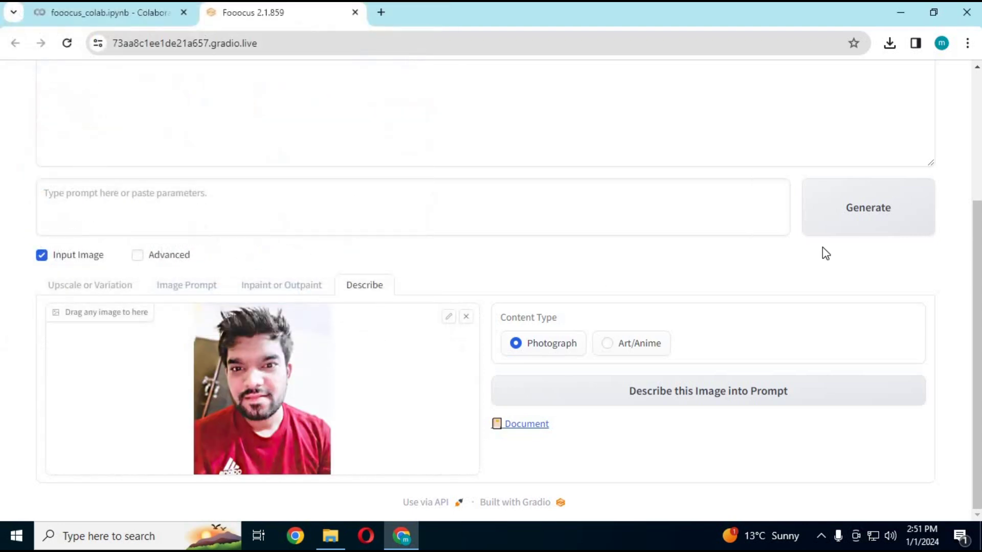
{"action": "left_click", "coordinate": [685, 395]}
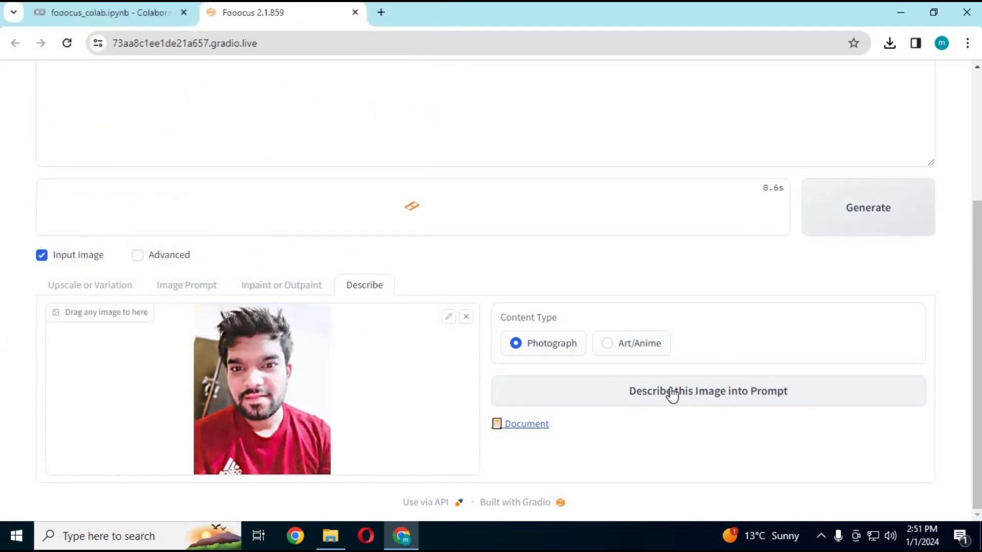